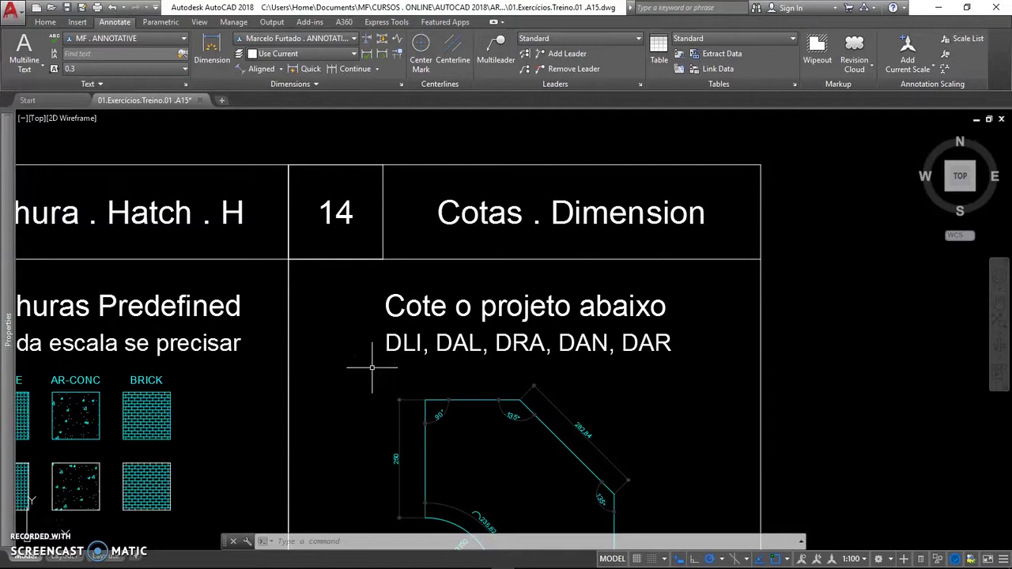
# - Pan and zoom the sheet to frame the exercise panel with the reference shape and its plain copy
pyautogui.moveTo(406, 405); pyautogui.dragTo(413, 309, button='middle')
pyautogui.scroll(-3, 421, 344)
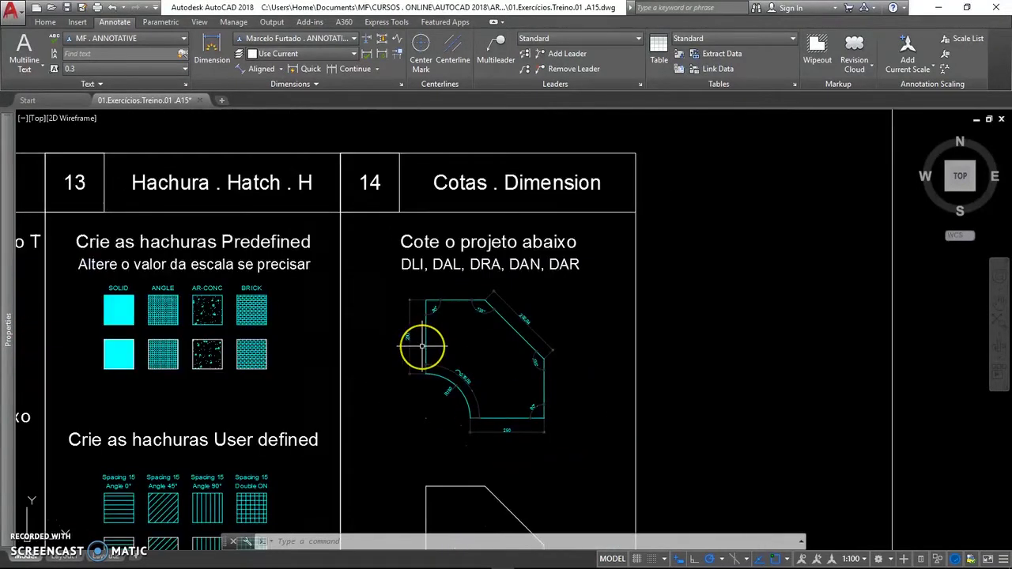
pyautogui.moveTo(202, 404)
pyautogui.mouseDown(button='middle')
pyautogui.moveTo(452, 369)
pyautogui.moveTo(622, 359)
pyautogui.mouseUp(button='middle')
pyautogui.moveTo(323, 368); pyautogui.dragTo(506, 355, button='middle')
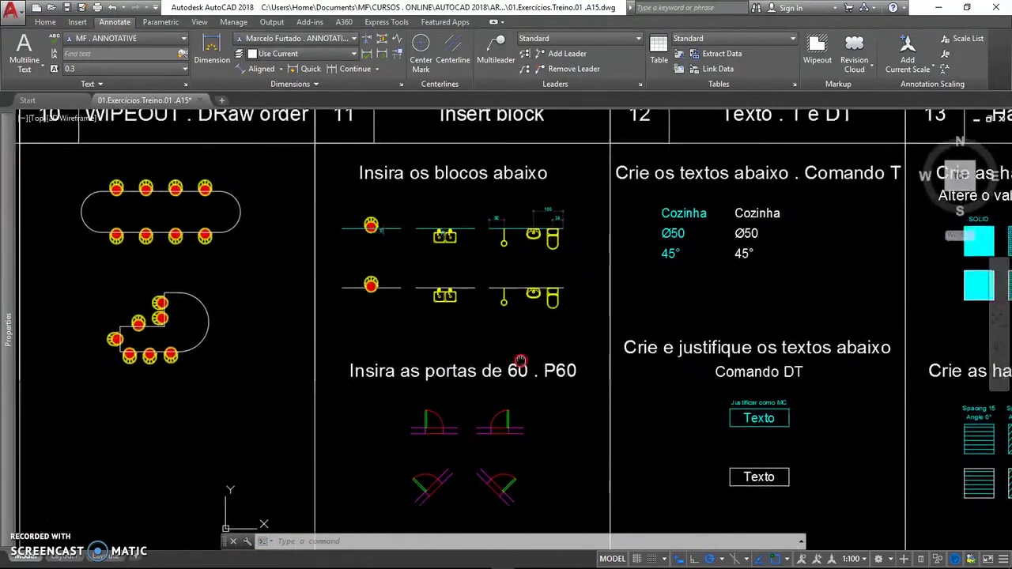
pyautogui.moveTo(870, 348); pyautogui.dragTo(487, 344, button='middle')
pyautogui.moveTo(686, 341); pyautogui.dragTo(296, 359, button='middle')
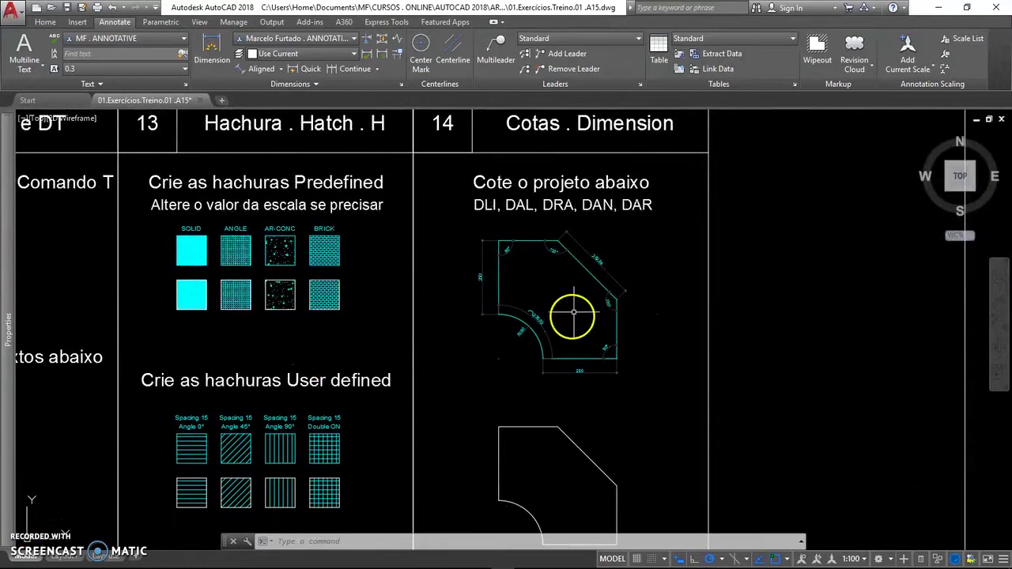
pyautogui.scroll(2, 601, 290)
pyautogui.scroll(2, 563, 321)
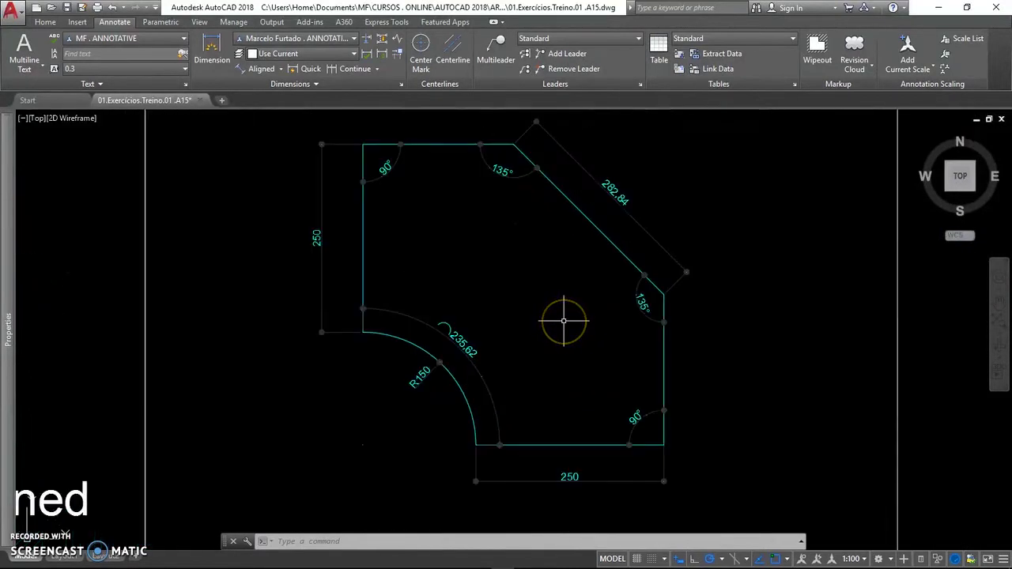
pyautogui.scroll(-2, 564, 321)
pyautogui.moveTo(556, 324); pyautogui.dragTo(577, 241, button='middle')
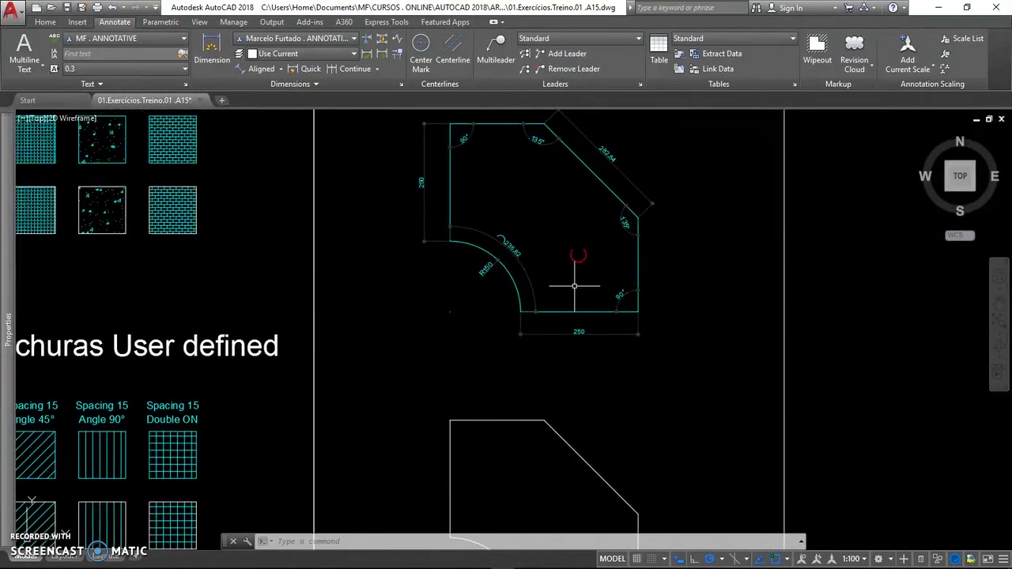
pyautogui.moveTo(581, 337); pyautogui.dragTo(587, 325, button='middle')
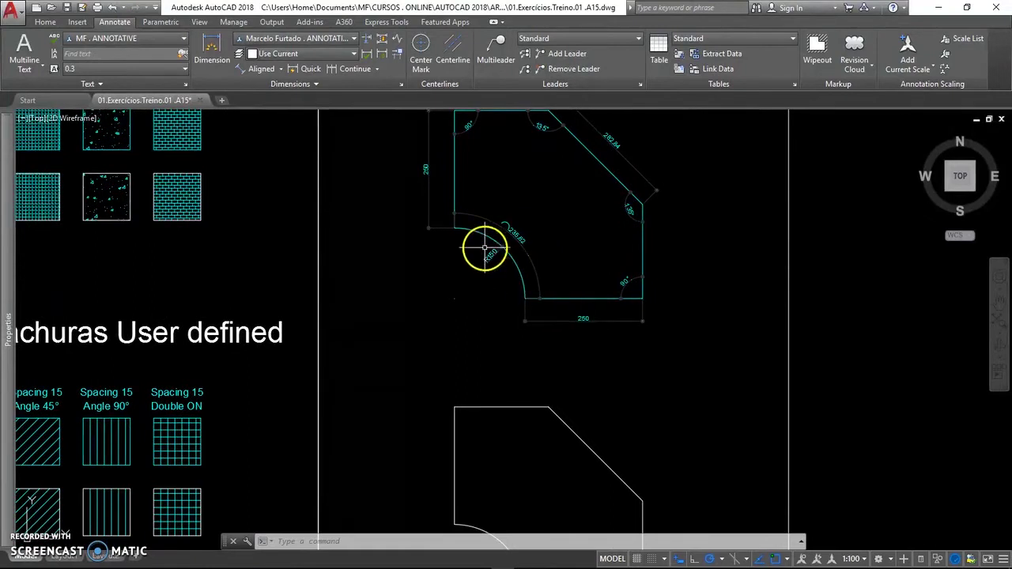
pyautogui.scroll(-2, 502, 326)
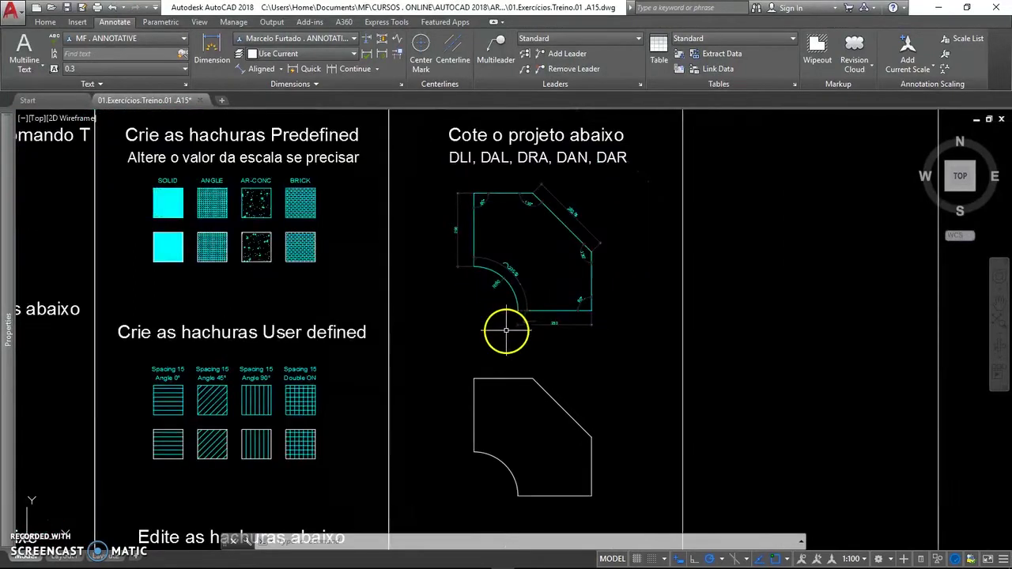
pyautogui.moveTo(542, 264); pyautogui.dragTo(546, 289, button='middle')
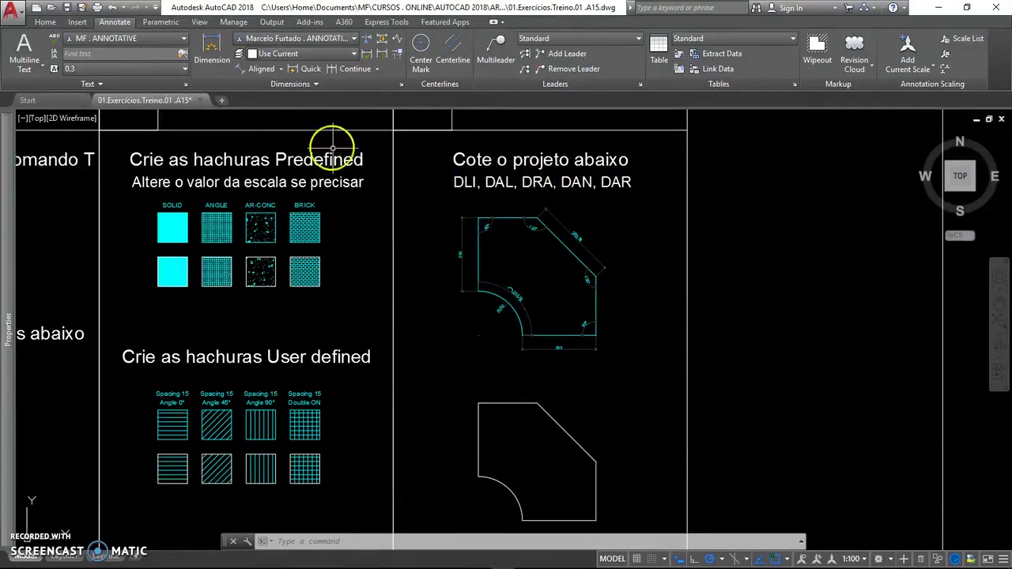
# - Add linear dimensions of 200 along the top edge and 200 on the right side
pyautogui.click(282, 69)
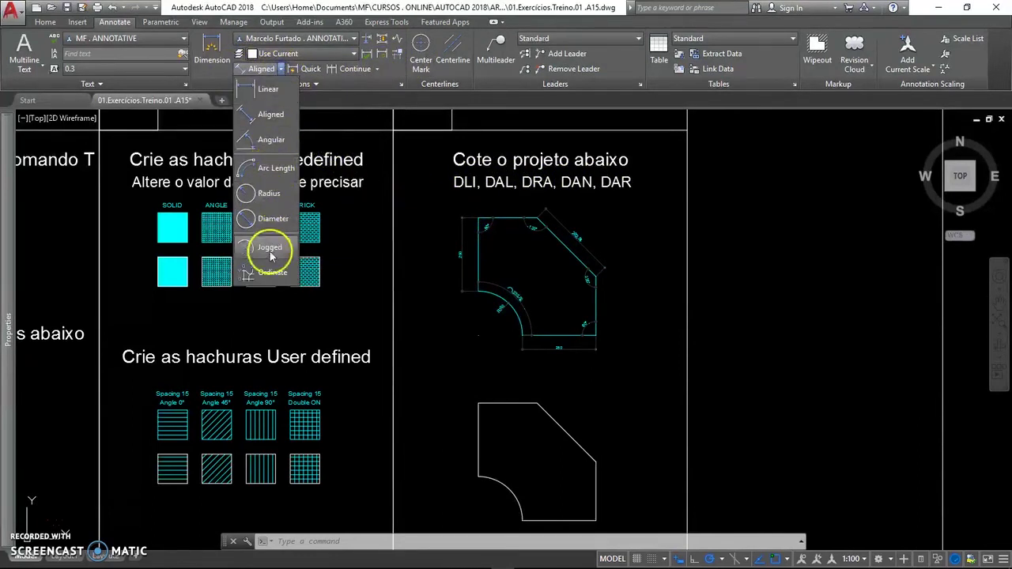
pyautogui.click(270, 98)
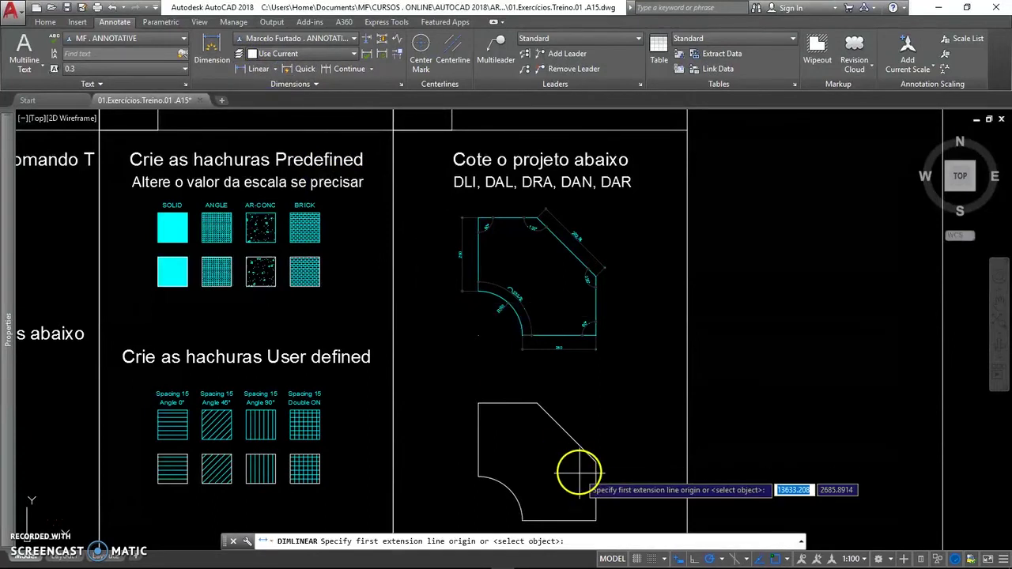
pyautogui.scroll(1, 551, 402)
pyautogui.scroll(1, 541, 380)
pyautogui.scroll(2, 542, 380)
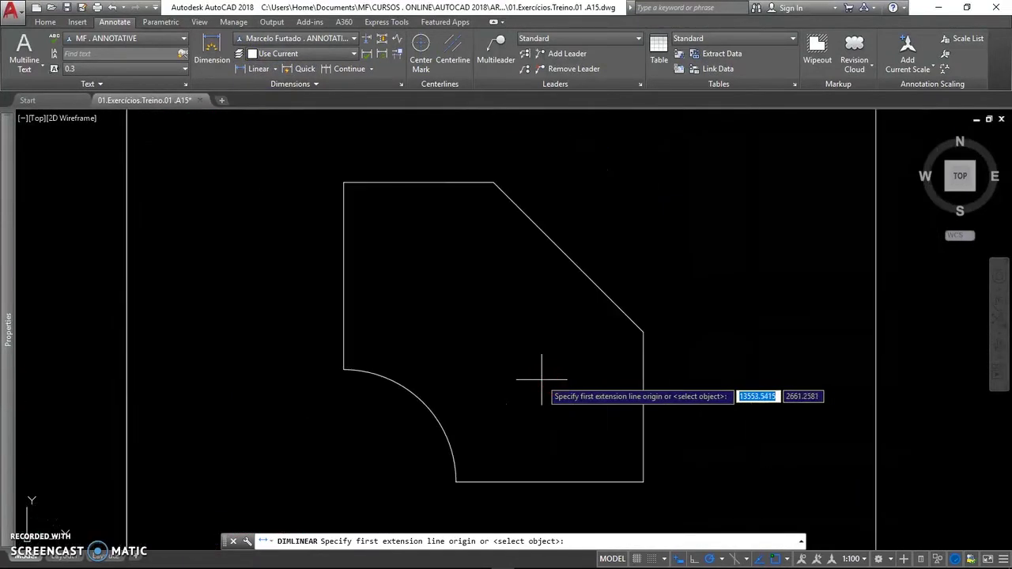
pyautogui.click(344, 182)
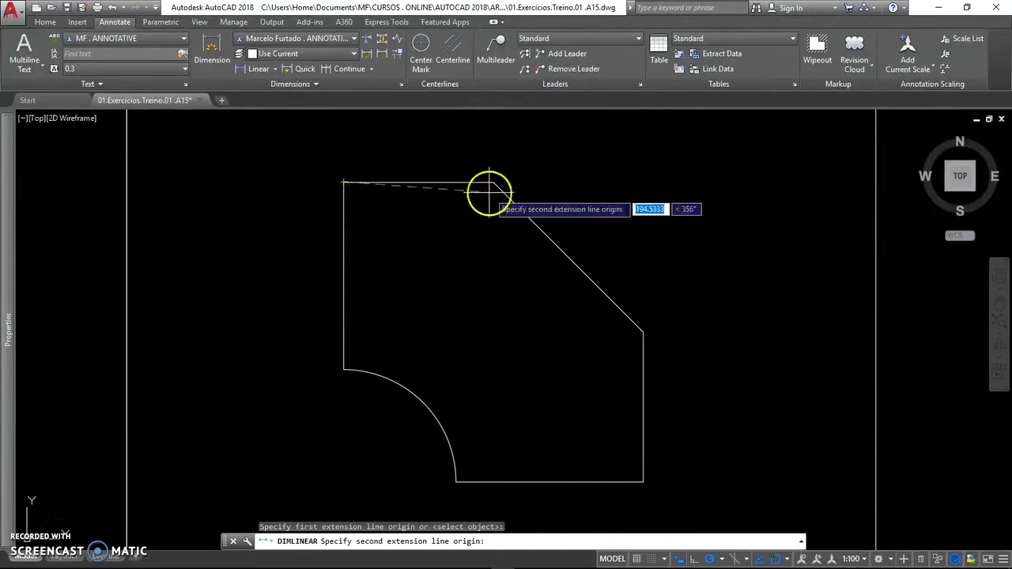
pyautogui.click(493, 183)
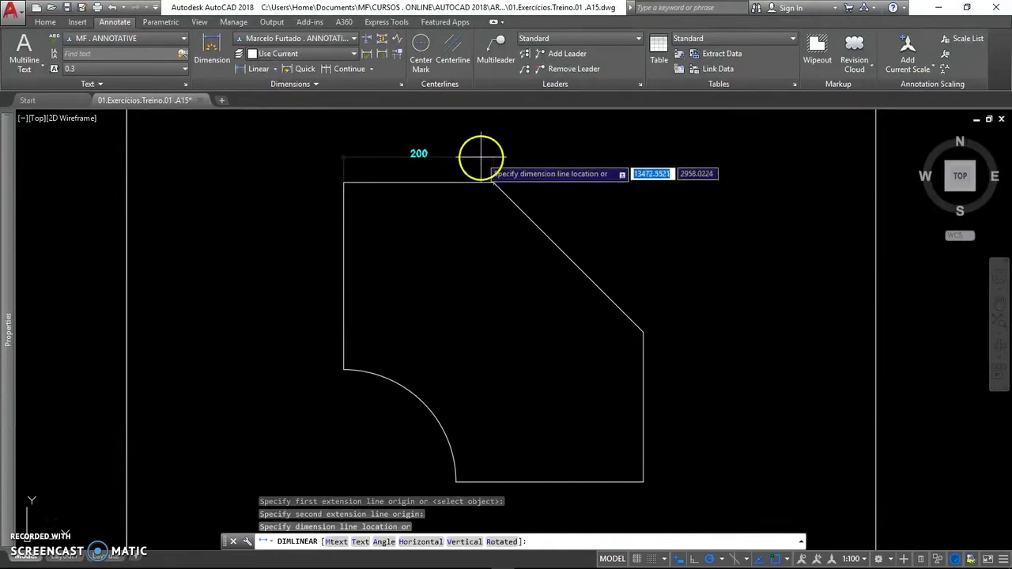
pyautogui.click(480, 158)
pyautogui.press('Return')
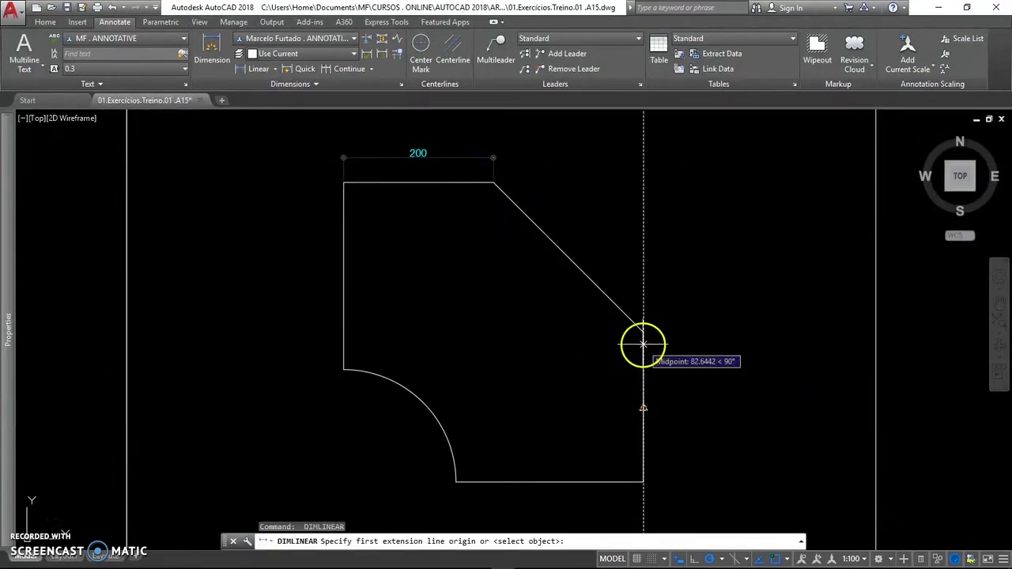
pyautogui.click(643, 333)
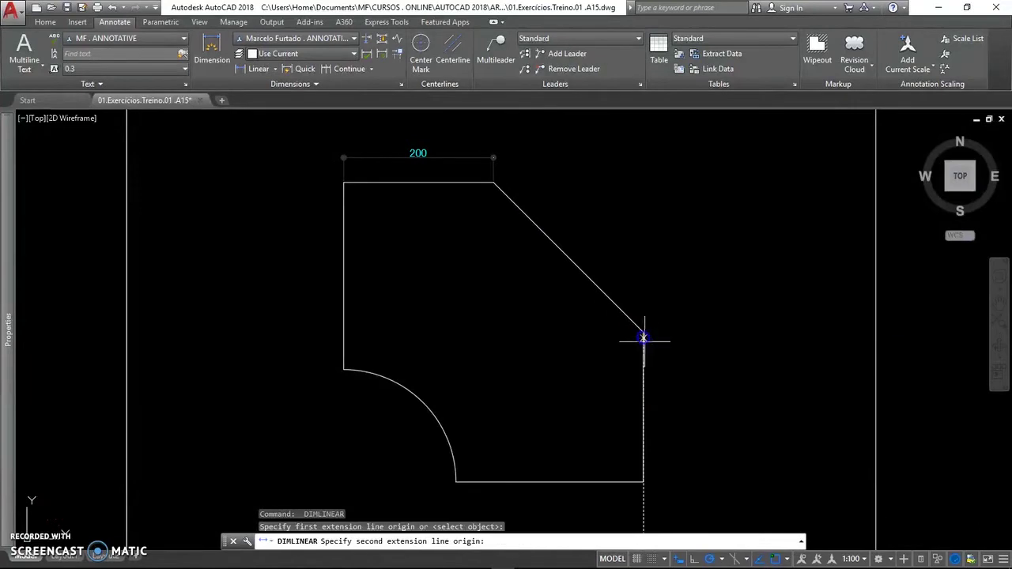
pyautogui.click(643, 481)
pyautogui.click(668, 481)
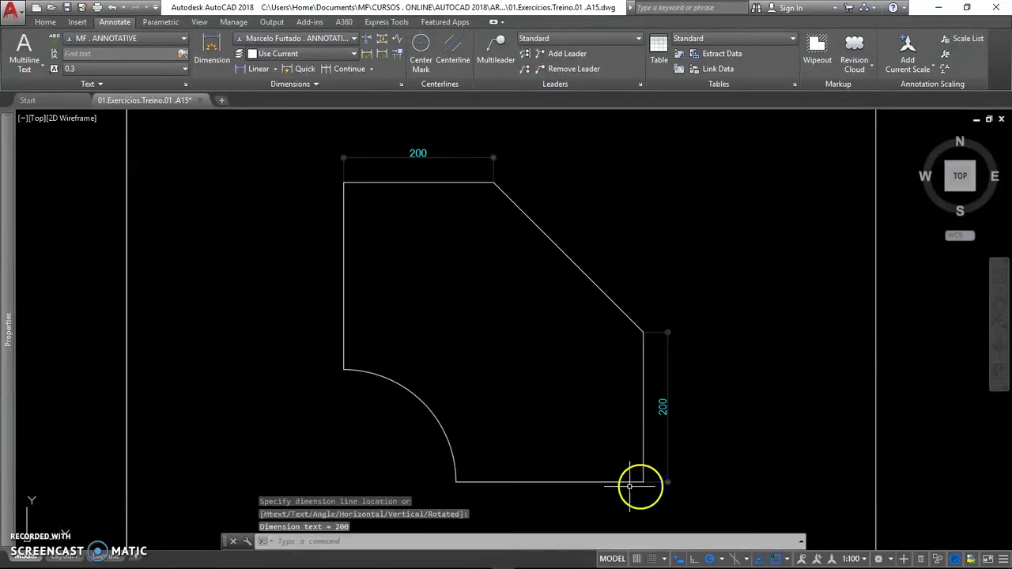
# - Add linear dimensions of 250 along the bottom edge and 250 on the left side
pyautogui.moveTo(514, 474); pyautogui.dragTo(522, 450, button='middle')
pyautogui.press('Return')
pyautogui.click(462, 458)
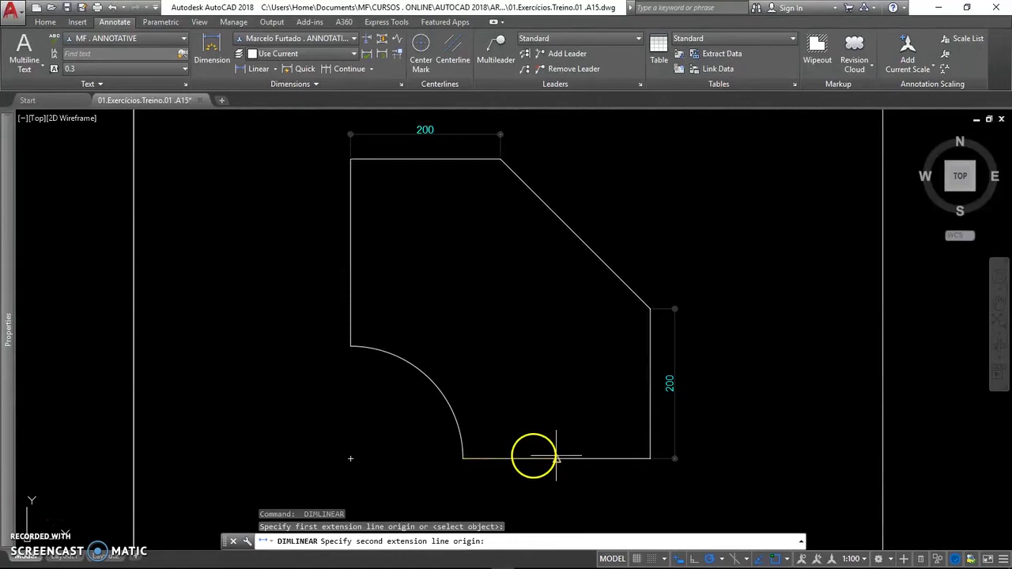
pyautogui.click(650, 458)
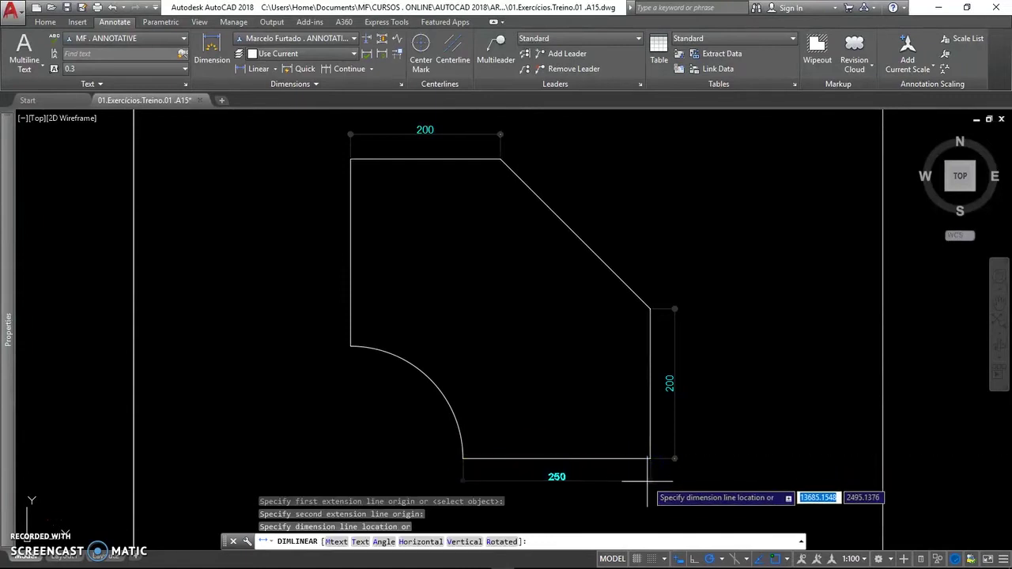
pyautogui.click(647, 482)
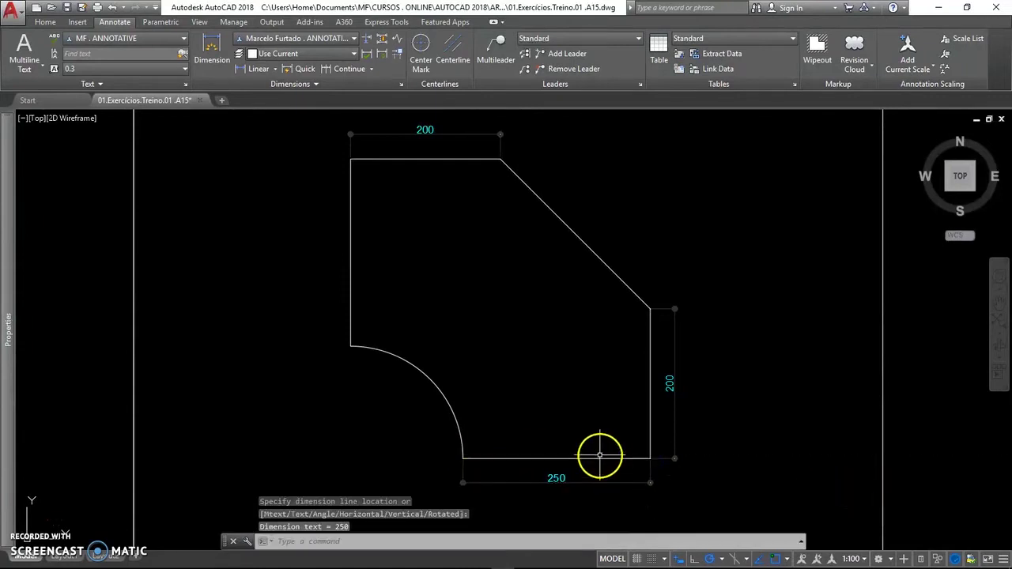
pyautogui.press('Return')
pyautogui.click(351, 346)
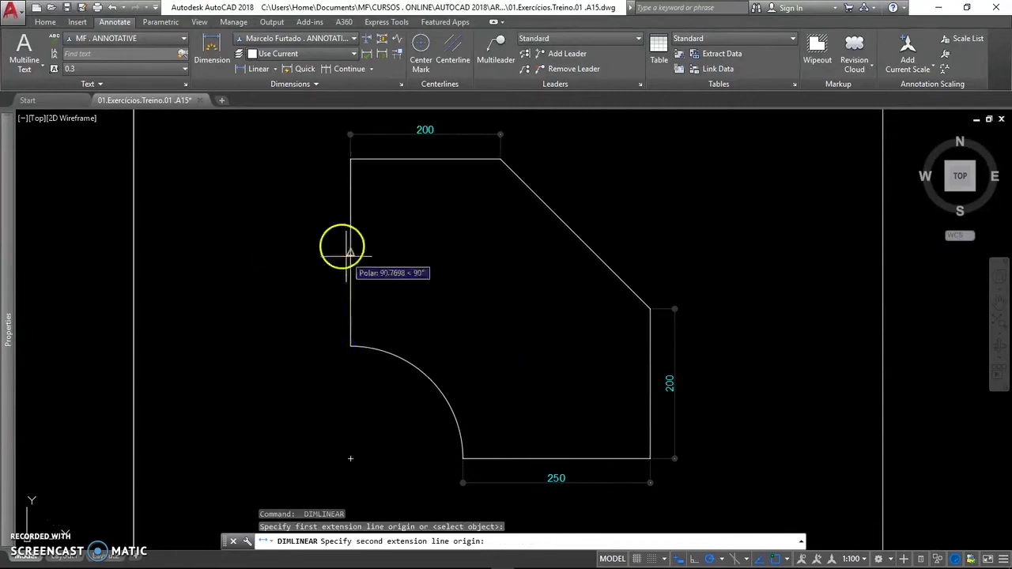
pyautogui.click(351, 160)
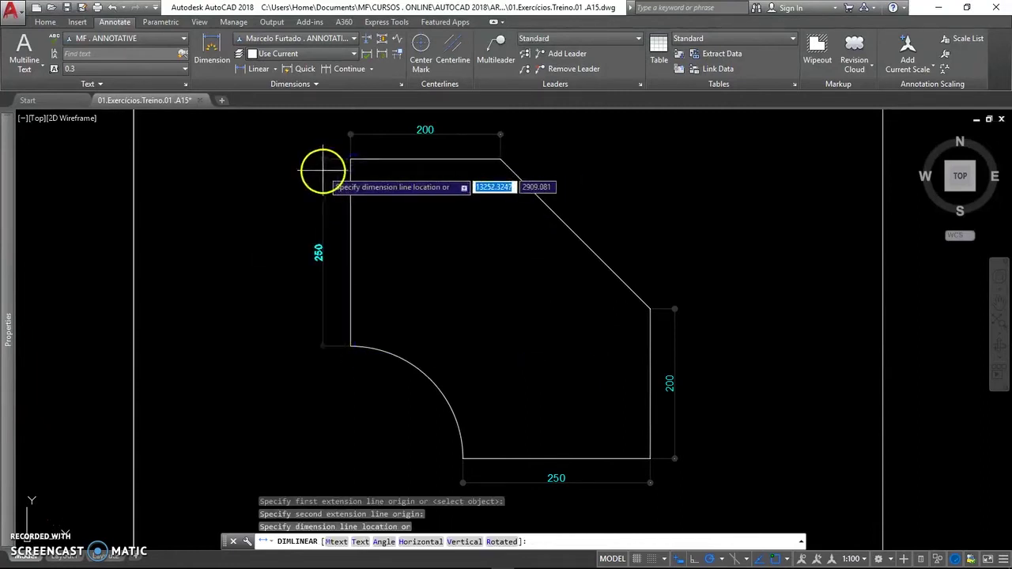
pyautogui.click(323, 170)
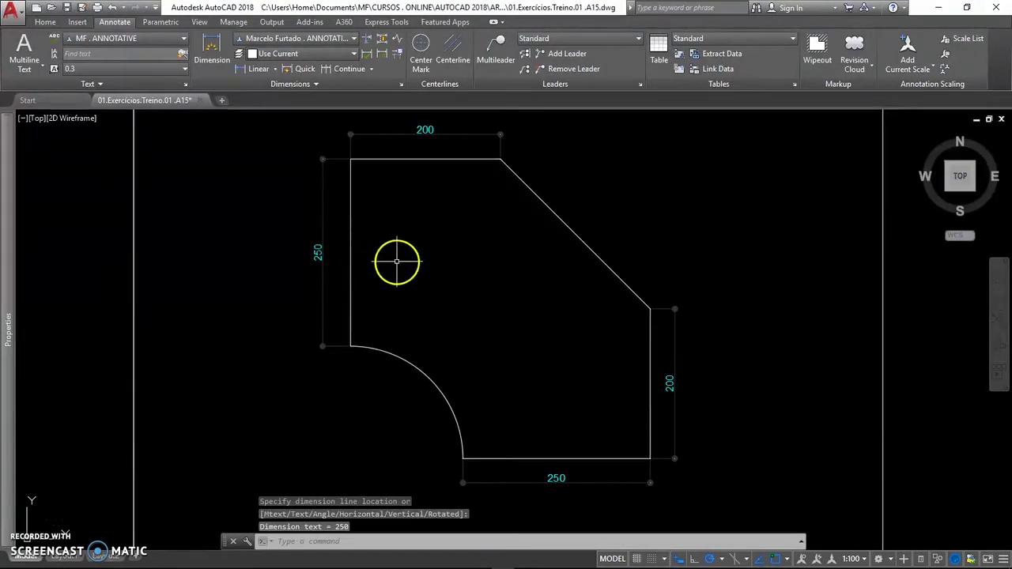
pyautogui.moveTo(398, 264); pyautogui.dragTo(408, 288, button='middle')
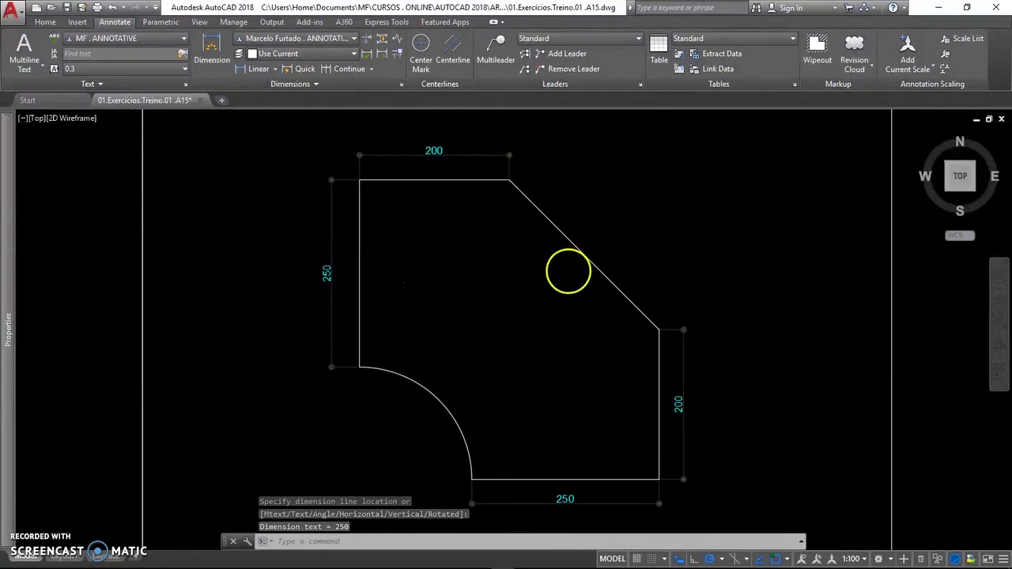
pyautogui.scroll(-2, 567, 271)
pyautogui.moveTo(542, 197)
pyautogui.mouseDown(button='middle')
pyautogui.moveTo(524, 384)
pyautogui.moveTo(492, 144)
pyautogui.mouseUp(button='middle')
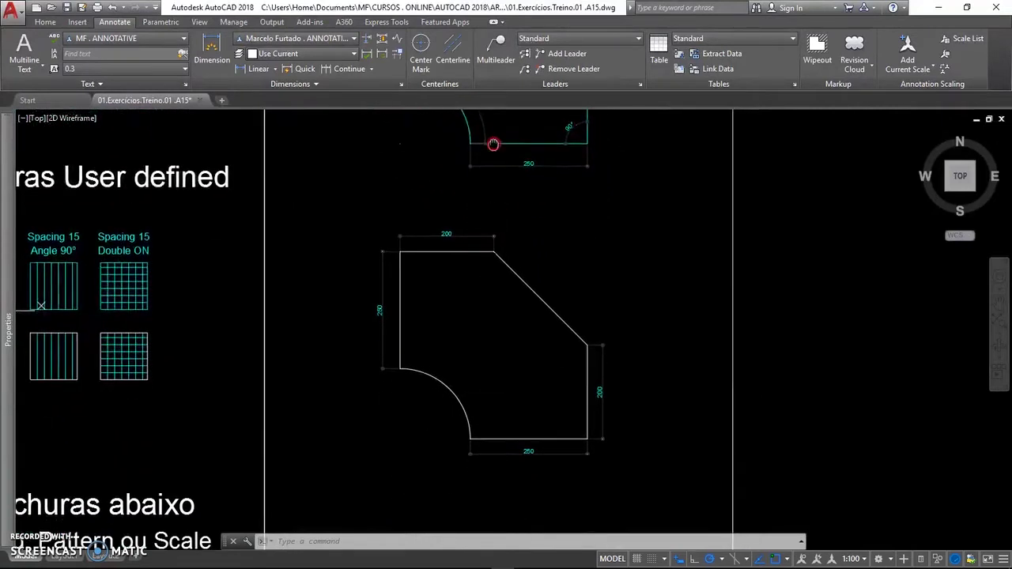
pyautogui.scroll(2, 537, 361)
pyautogui.moveTo(538, 361); pyautogui.dragTo(546, 378, button='middle')
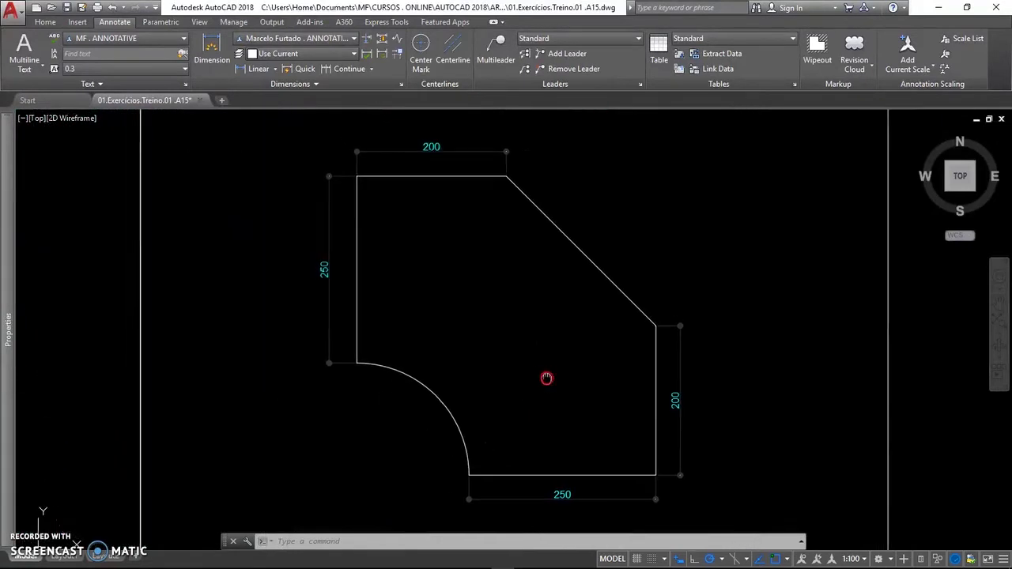
# - Place an aligned 282.84 dimension beside the slanted edge, snapped to both its ends
pyautogui.click(277, 70)
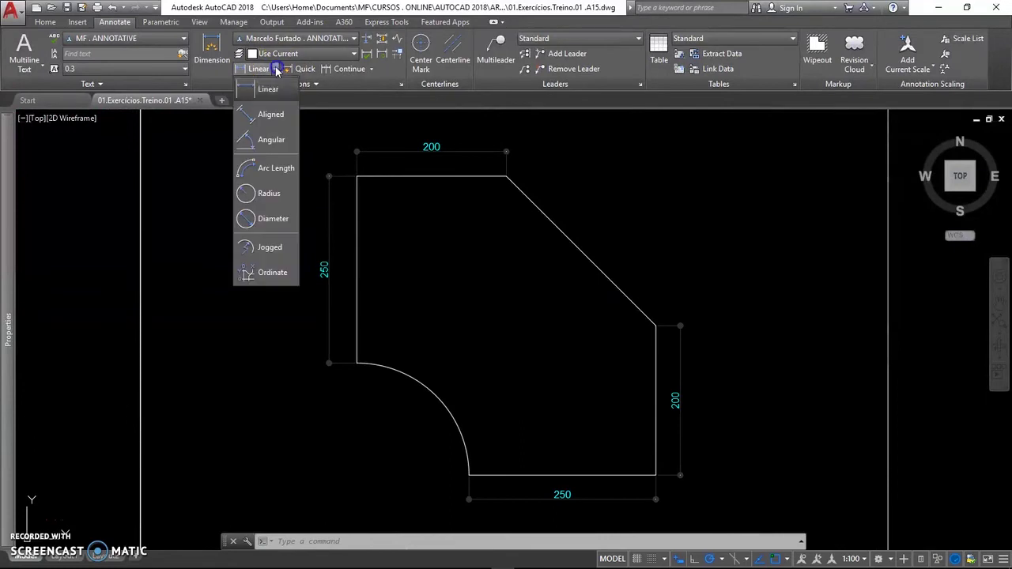
pyautogui.click(270, 116)
pyautogui.click(518, 196)
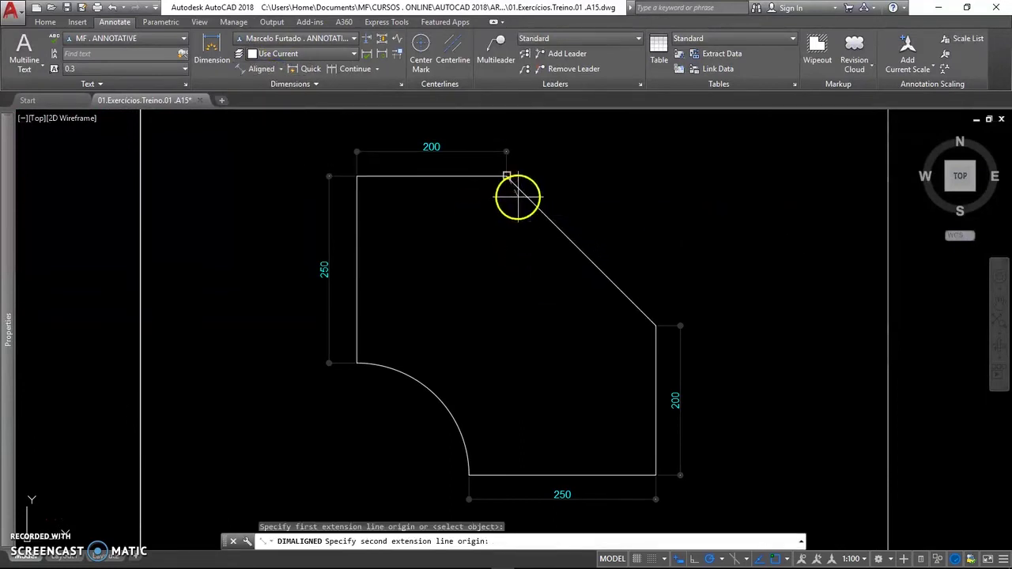
pyautogui.click(655, 324)
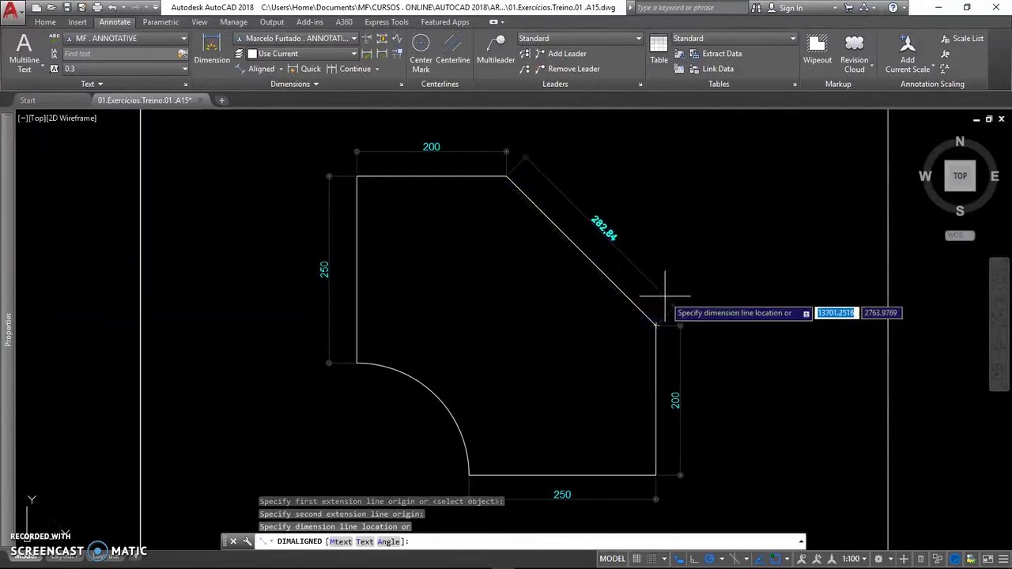
pyautogui.click(658, 301)
pyautogui.moveTo(565, 340); pyautogui.dragTo(547, 364, button='middle')
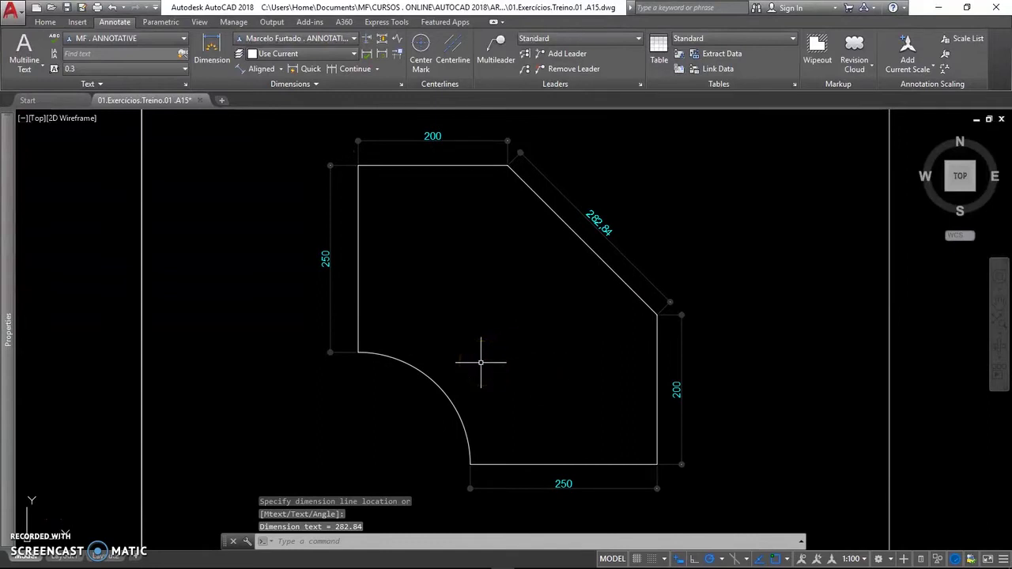
# - Add a 235.62 arc length dimension outside the curved edge with the AR command
pyautogui.write('DAR')
pyautogui.press('Return')
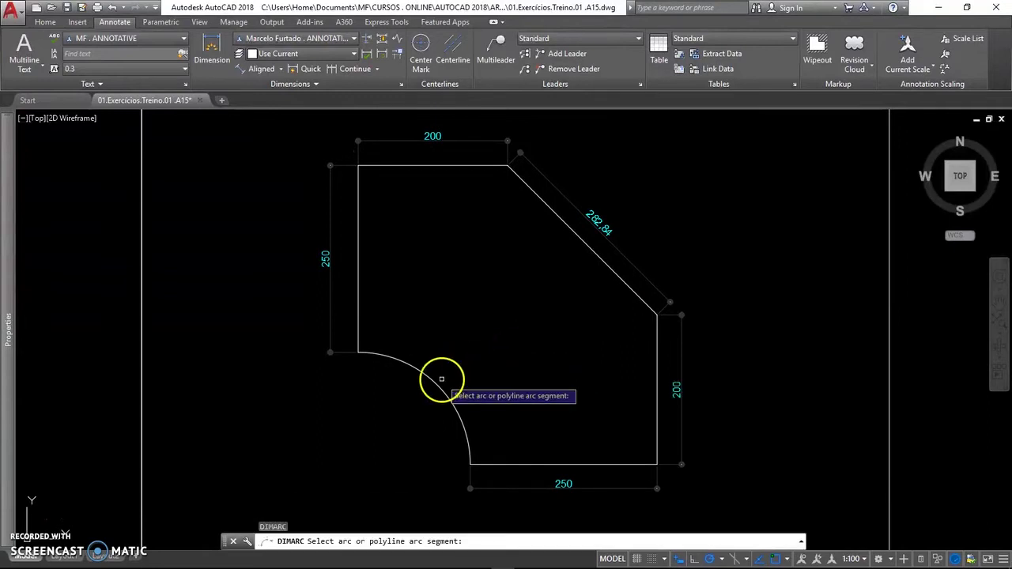
pyautogui.click(437, 386)
pyautogui.click(452, 380)
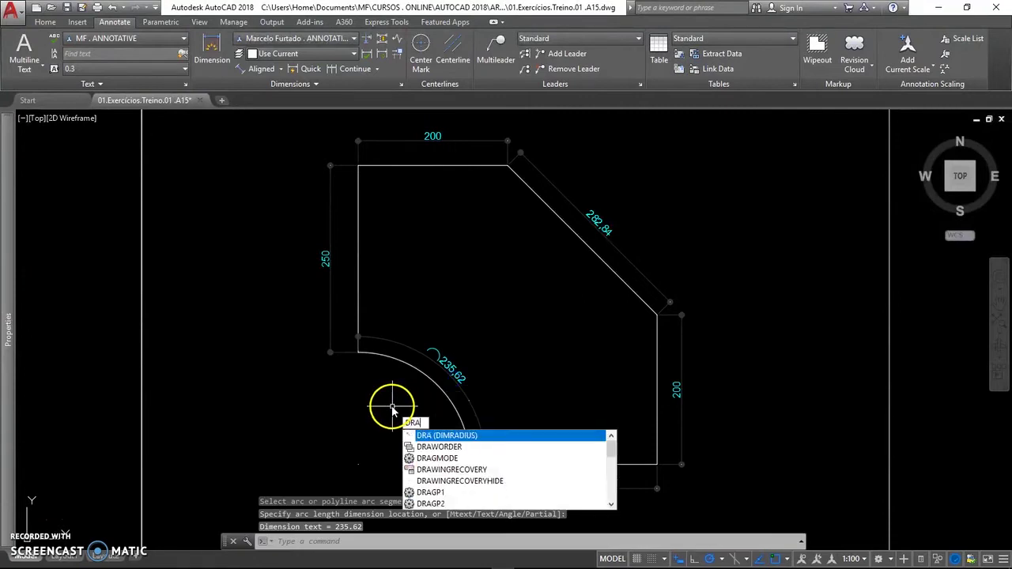
# - Add an R150 radius dimension to the arc and move its label inside the arc
pyautogui.press('Return')
pyautogui.click(408, 365)
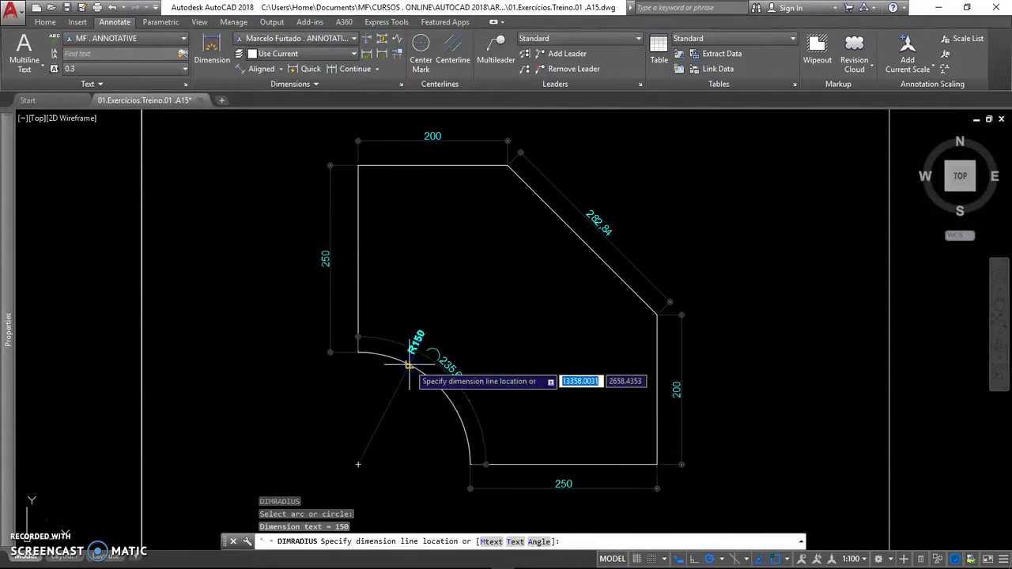
pyautogui.click(409, 365)
pyautogui.click(419, 335)
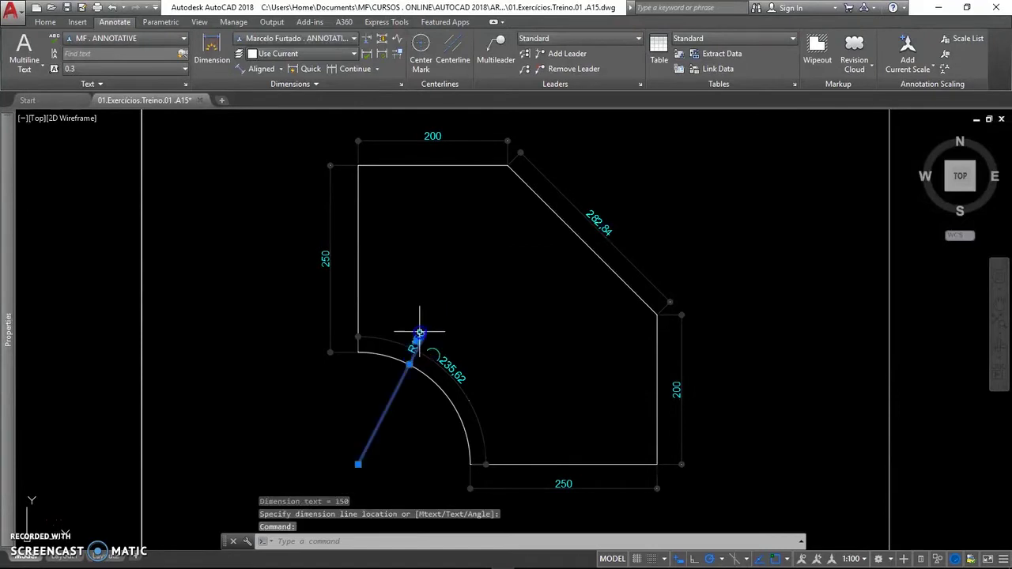
pyautogui.click(416, 340)
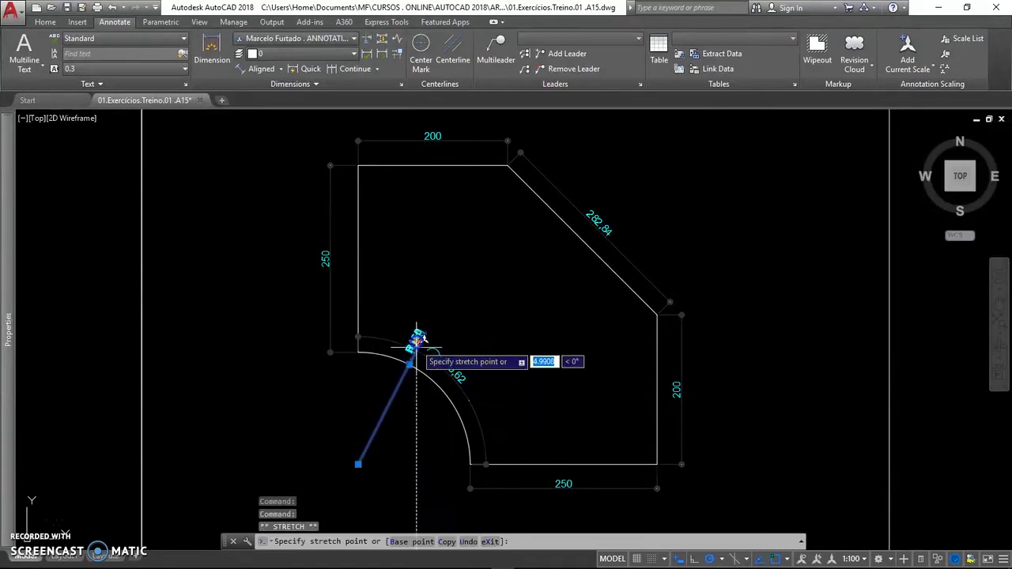
pyautogui.press('Down')
pyautogui.click(383, 414)
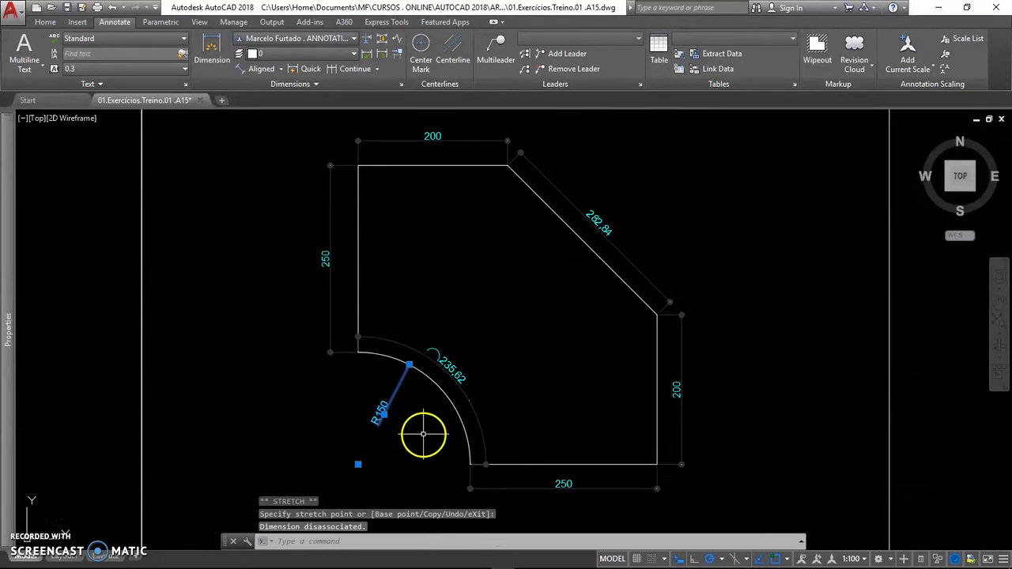
pyautogui.press('Escape')
pyautogui.moveTo(396, 414); pyautogui.dragTo(393, 420, button='middle')
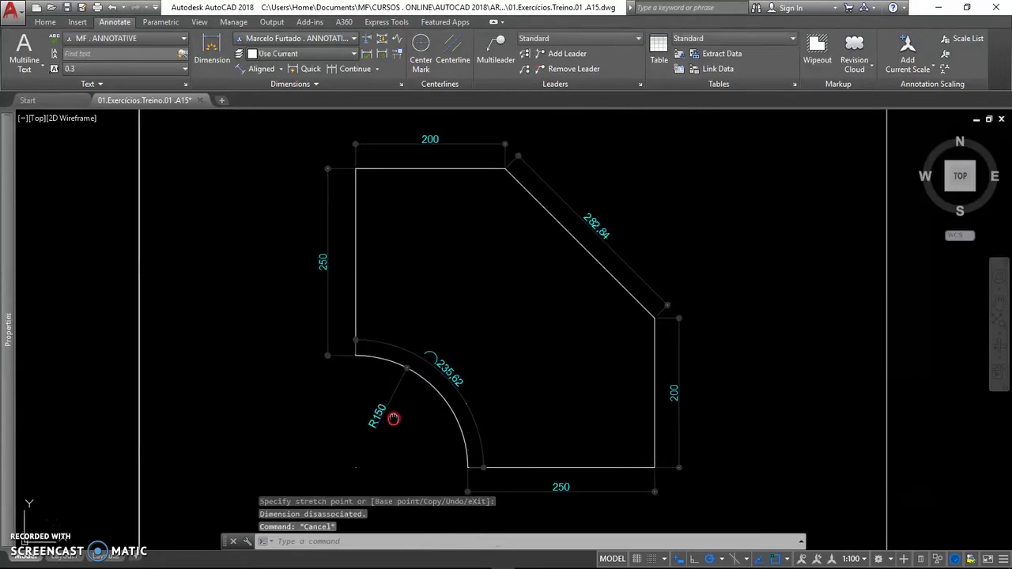
# - Place 135° angle dimensions at the right corner and the top corner of the diagonal edge
pyautogui.write('DAn')
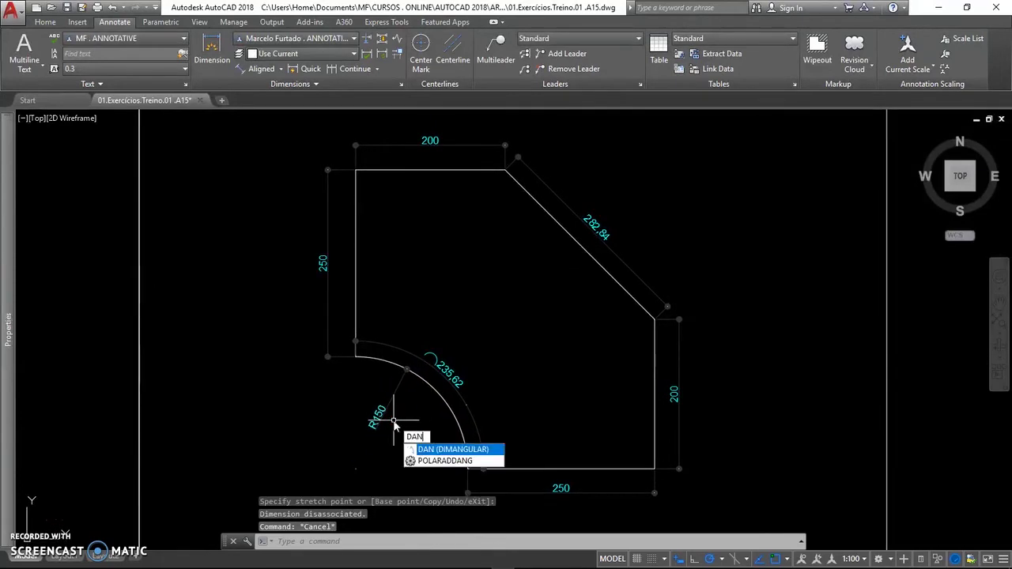
pyautogui.press('Return')
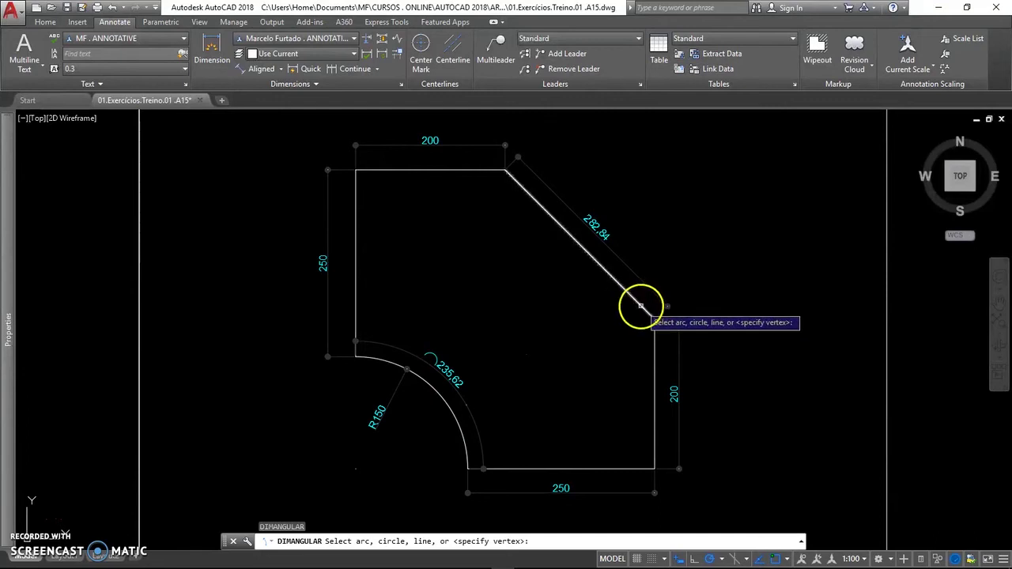
pyautogui.click(641, 306)
pyautogui.click(655, 339)
pyautogui.click(638, 331)
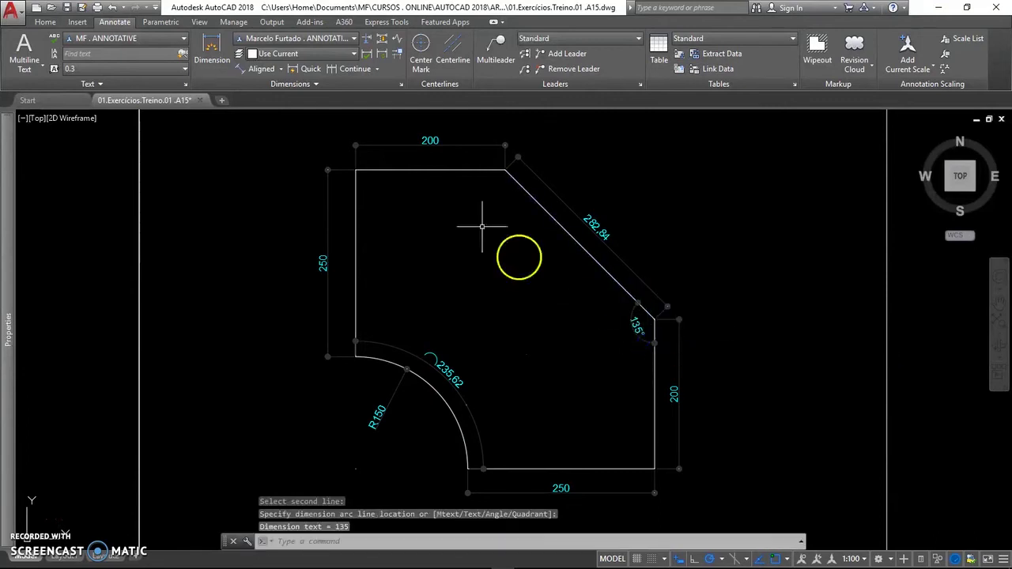
pyautogui.press('Return')
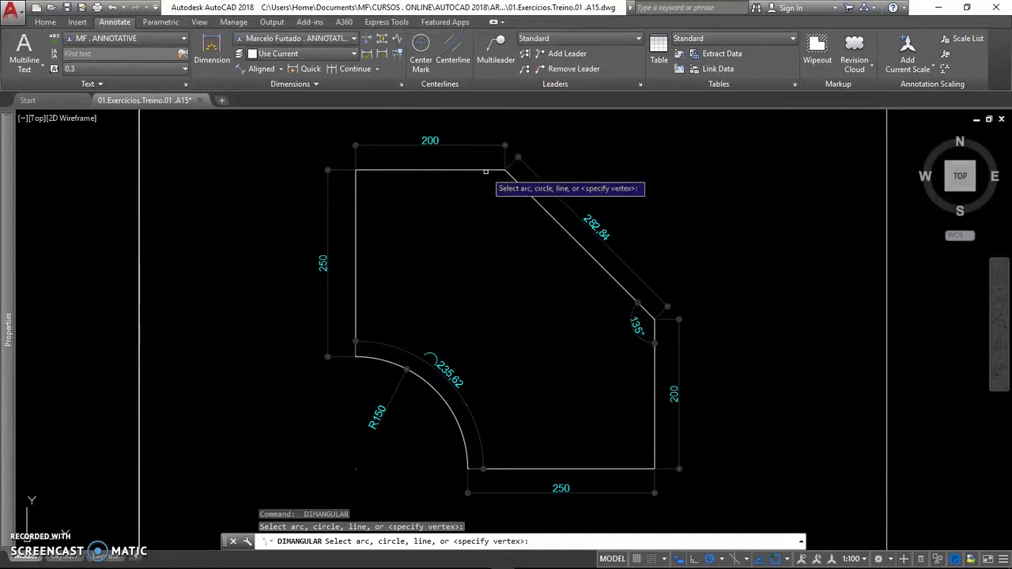
pyautogui.click(486, 171)
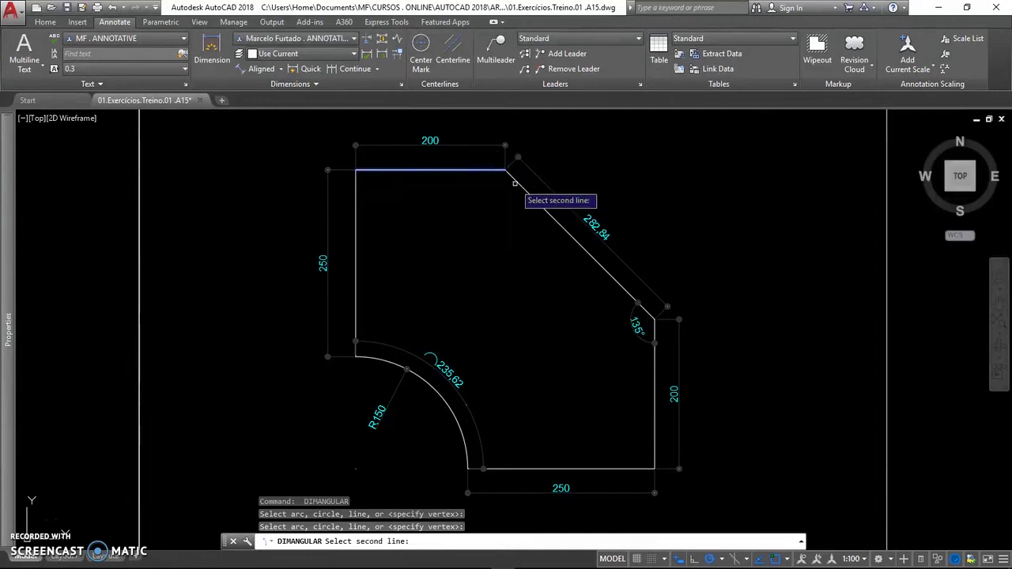
pyautogui.click(519, 184)
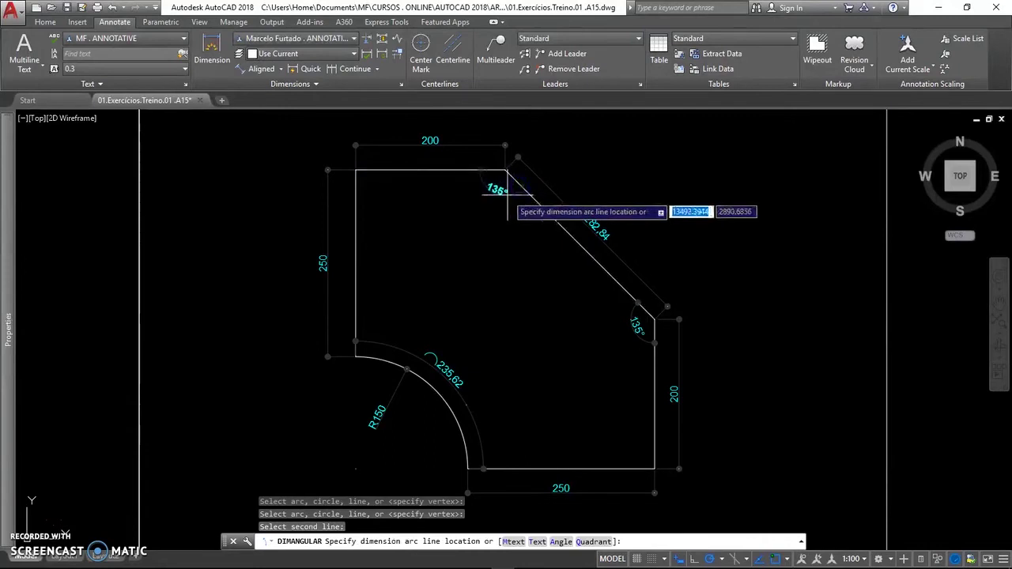
pyautogui.click(506, 194)
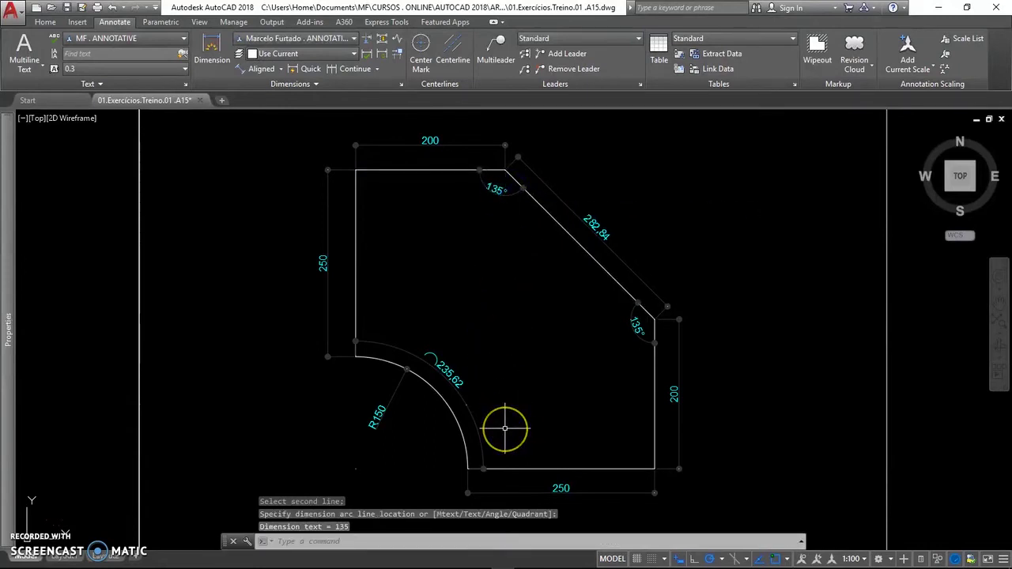
# - Zoom out and pan down the sheet to the 'DLI e DCO' beam exercise
pyautogui.scroll(-3, 504, 428)
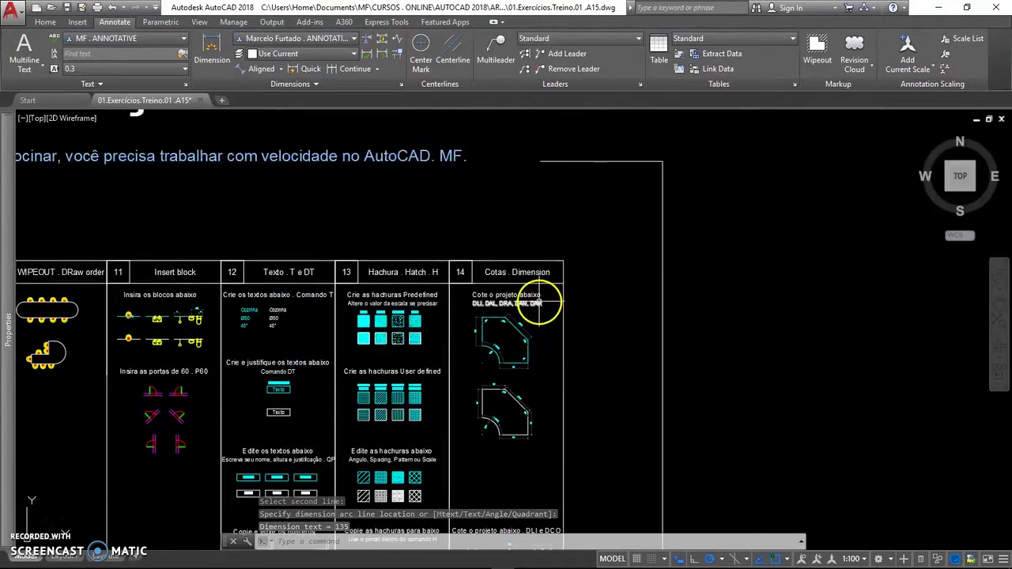
pyautogui.scroll(2, 534, 292)
pyautogui.moveTo(514, 347); pyautogui.dragTo(552, 256, button='middle')
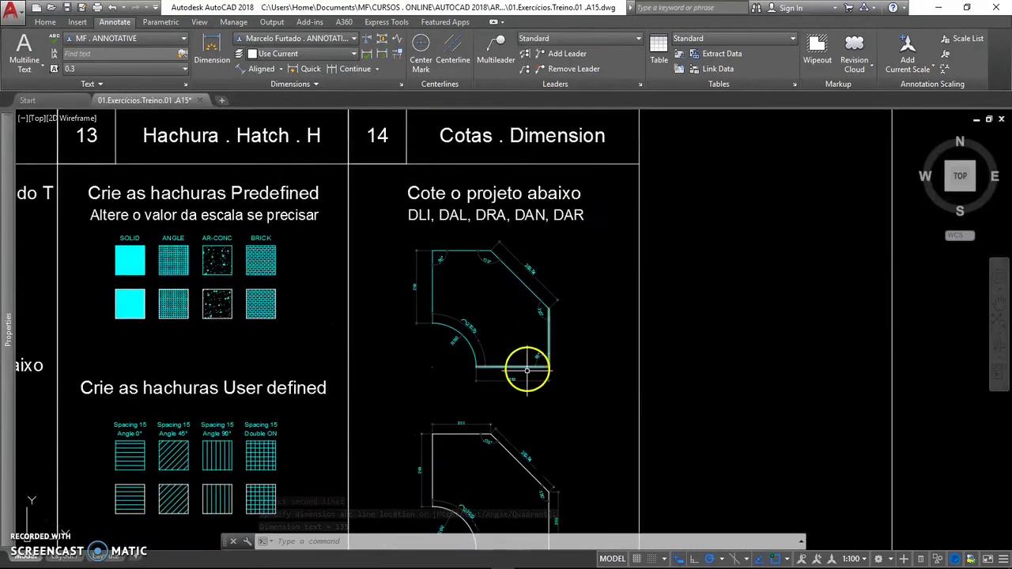
pyautogui.moveTo(477, 388); pyautogui.dragTo(530, 267, button='middle')
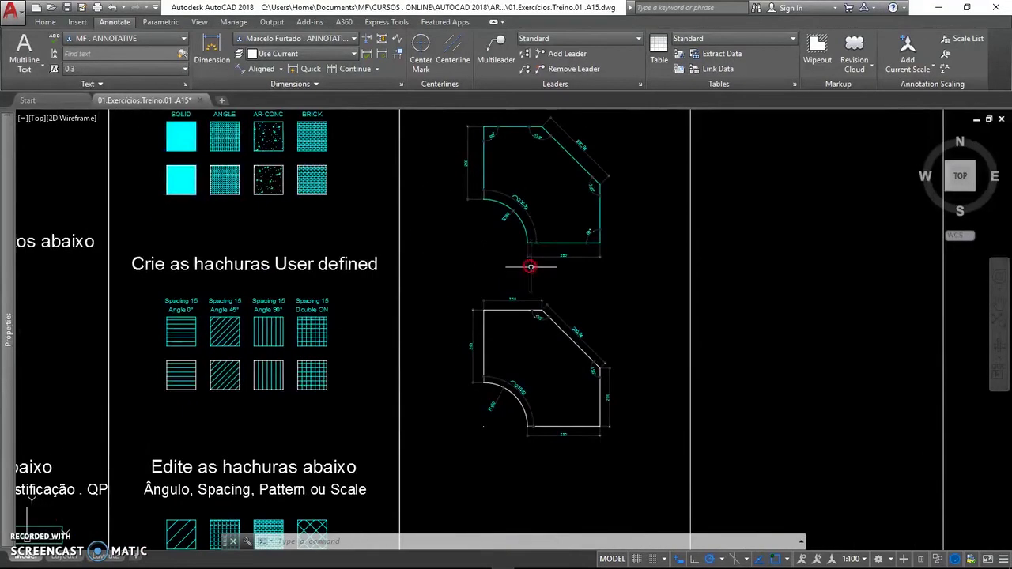
pyautogui.moveTo(533, 395); pyautogui.dragTo(533, 335, button='middle')
pyautogui.moveTo(533, 422); pyautogui.dragTo(542, 333, button='middle')
pyautogui.moveTo(547, 405); pyautogui.dragTo(556, 340, button='middle')
pyautogui.moveTo(574, 391); pyautogui.dragTo(574, 357, button='middle')
pyautogui.scroll(1, 583, 339)
pyautogui.scroll(1, 582, 339)
pyautogui.moveTo(642, 310)
pyautogui.mouseDown(button='middle')
pyautogui.moveTo(564, 371)
pyautogui.moveTo(569, 219)
pyautogui.mouseUp(button='middle')
# - Window-select the beam outline and copy it to a spot directly below the original
pyautogui.scroll(-2, 564, 287)
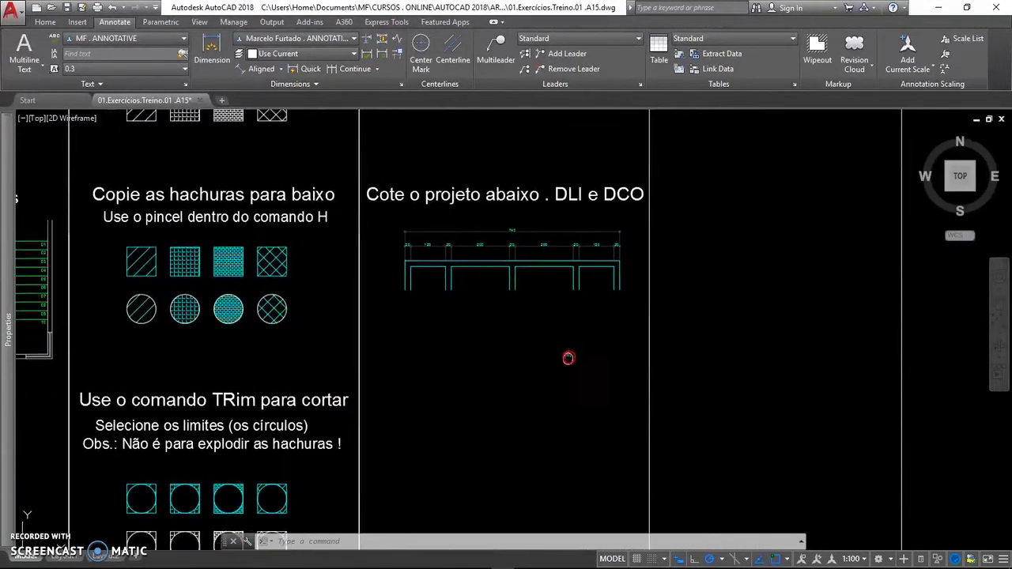
pyautogui.moveTo(570, 354); pyautogui.dragTo(570, 375, button='middle')
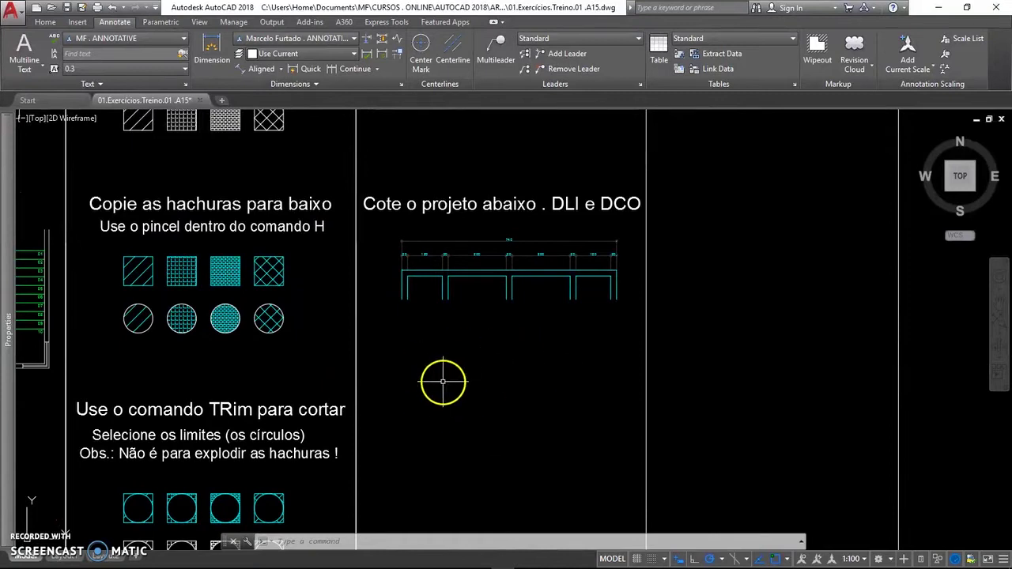
pyautogui.write('ct o')
pyautogui.press('Return')
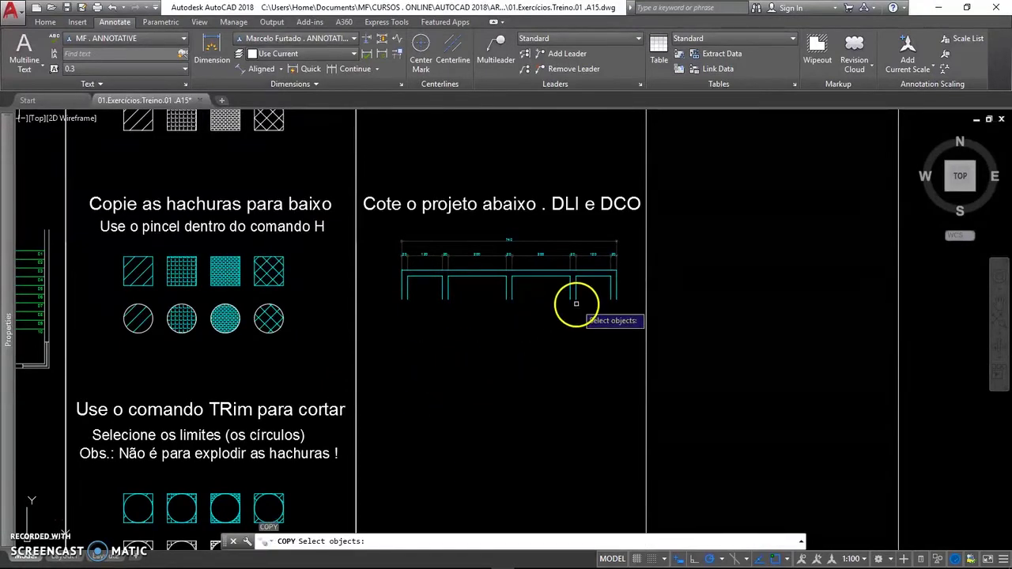
pyautogui.click(379, 254)
pyautogui.click(642, 358)
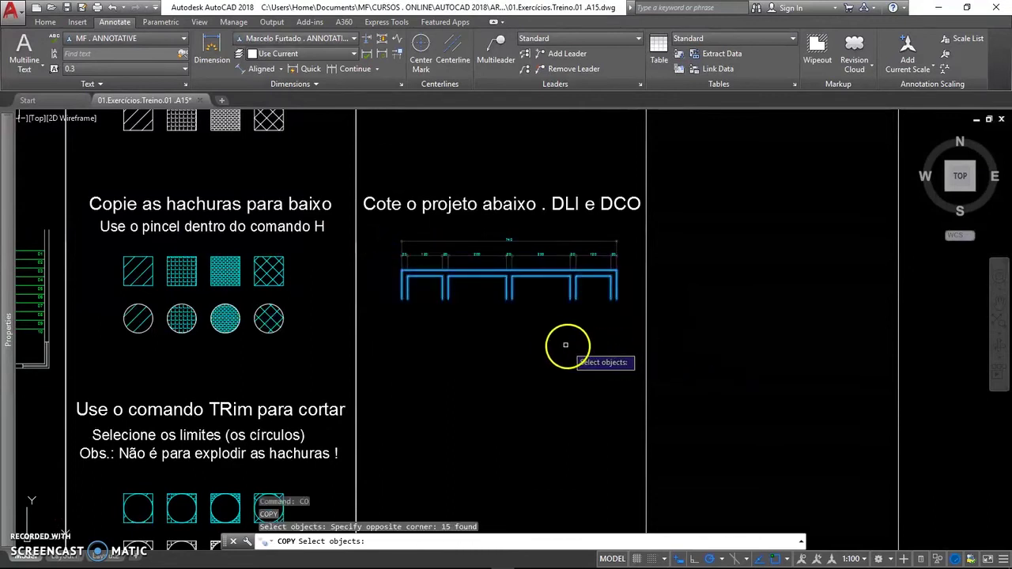
pyautogui.press('Return')
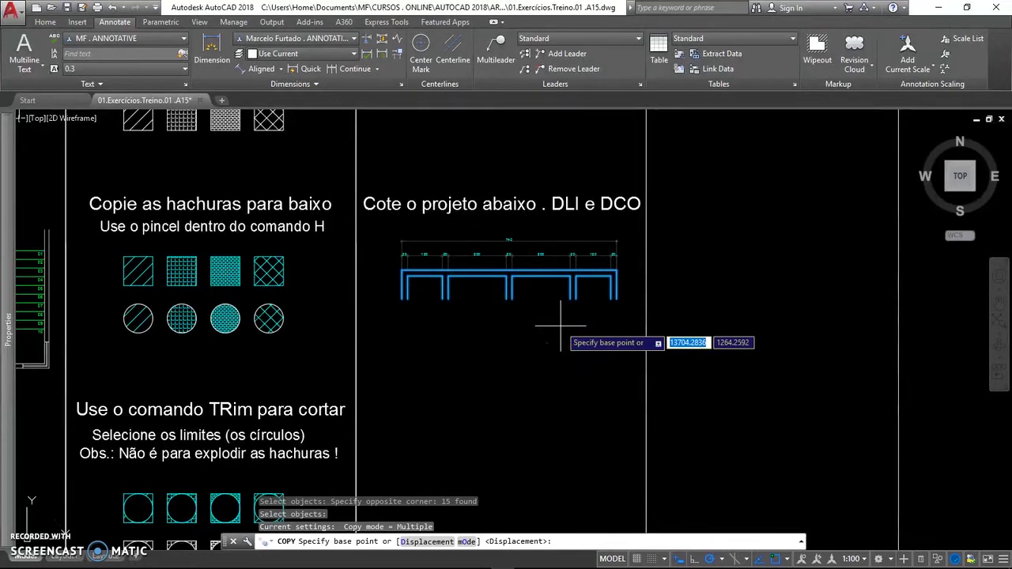
pyautogui.click(560, 325)
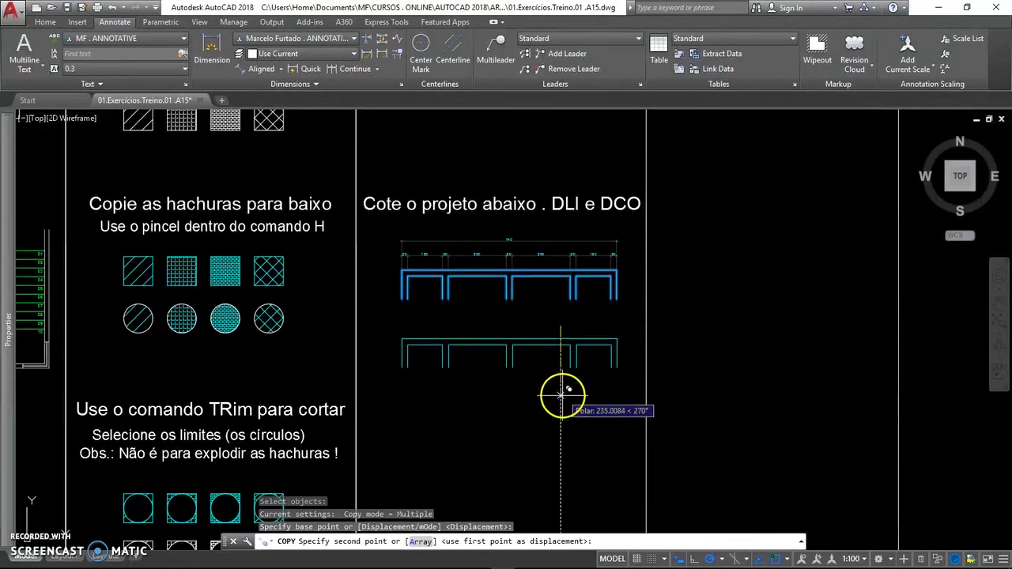
pyautogui.click(561, 422)
pyautogui.press('Return')
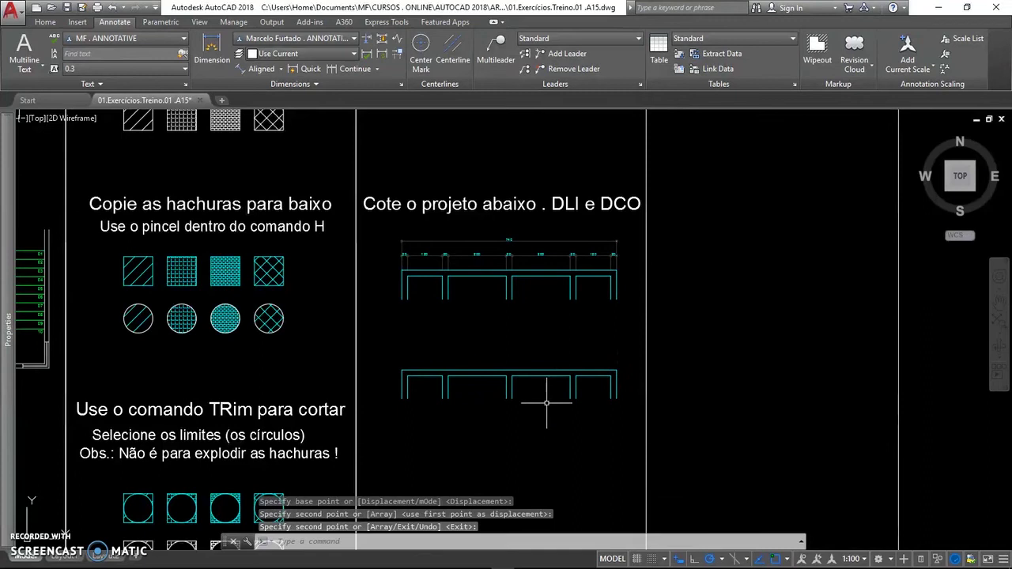
pyautogui.scroll(2, 546, 403)
pyautogui.moveTo(545, 406); pyautogui.dragTo(537, 438, button='middle')
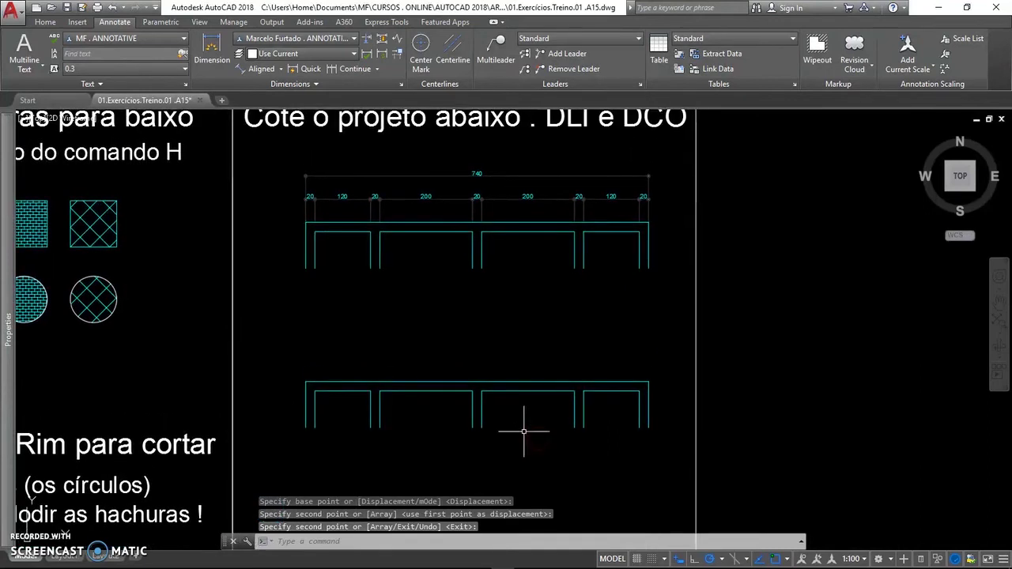
# - Start with a 20 linear dimension at the beam's left end, continuing with 120, 20, 200, 20
pyautogui.write('DLI')
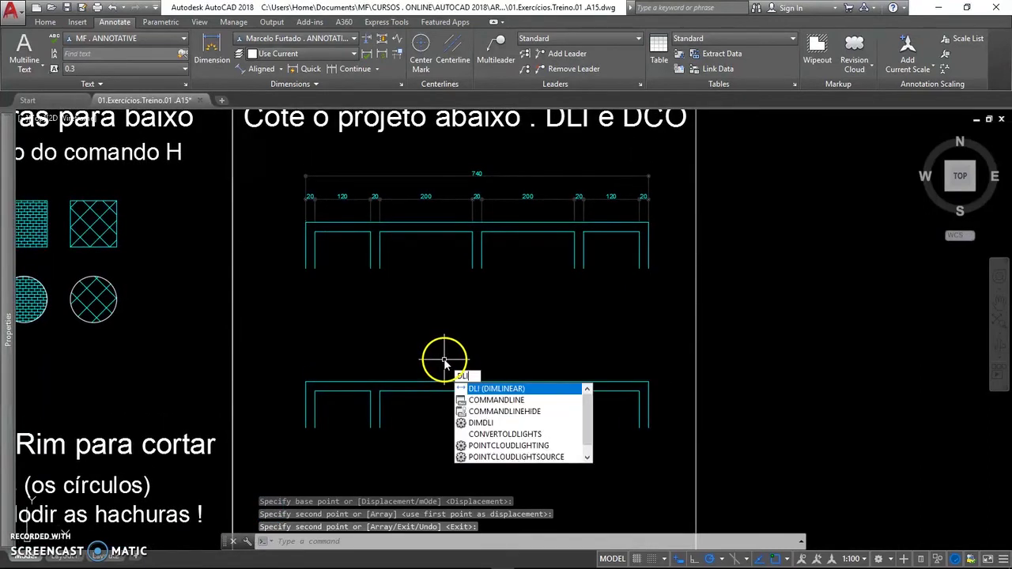
pyautogui.press('Return')
pyautogui.scroll(3, 317, 392)
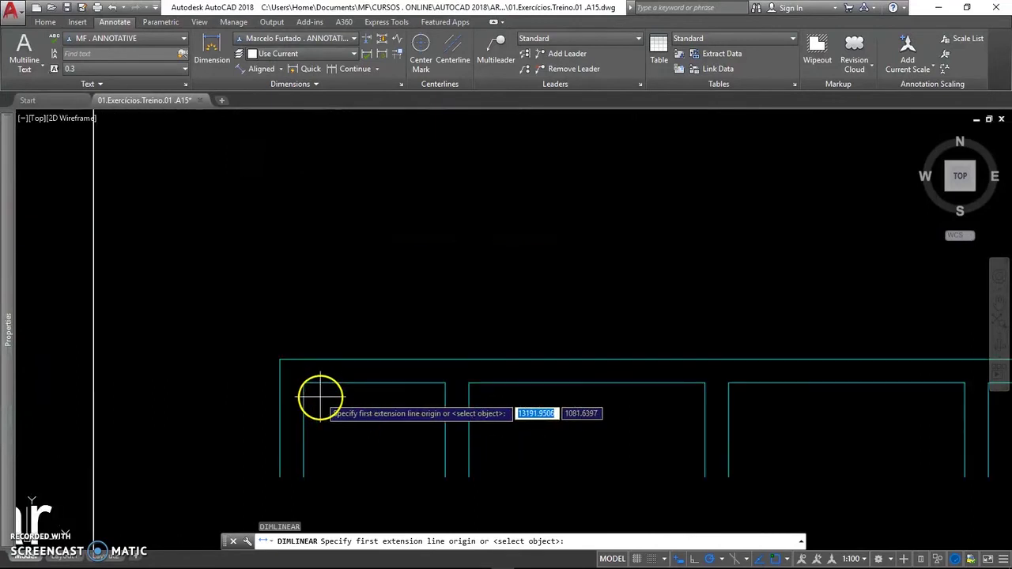
pyautogui.click(280, 359)
pyautogui.click(303, 359)
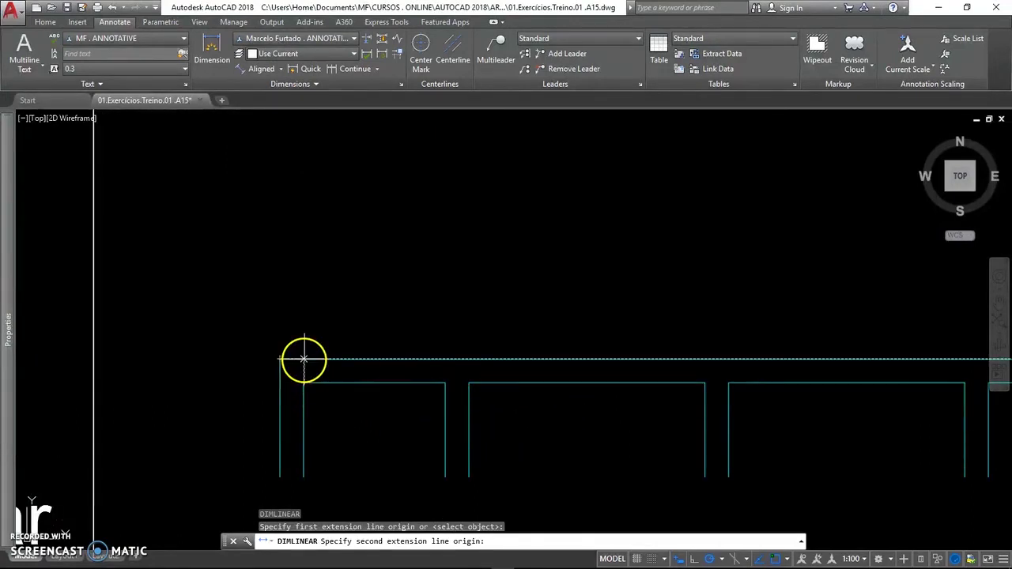
pyautogui.click(309, 305)
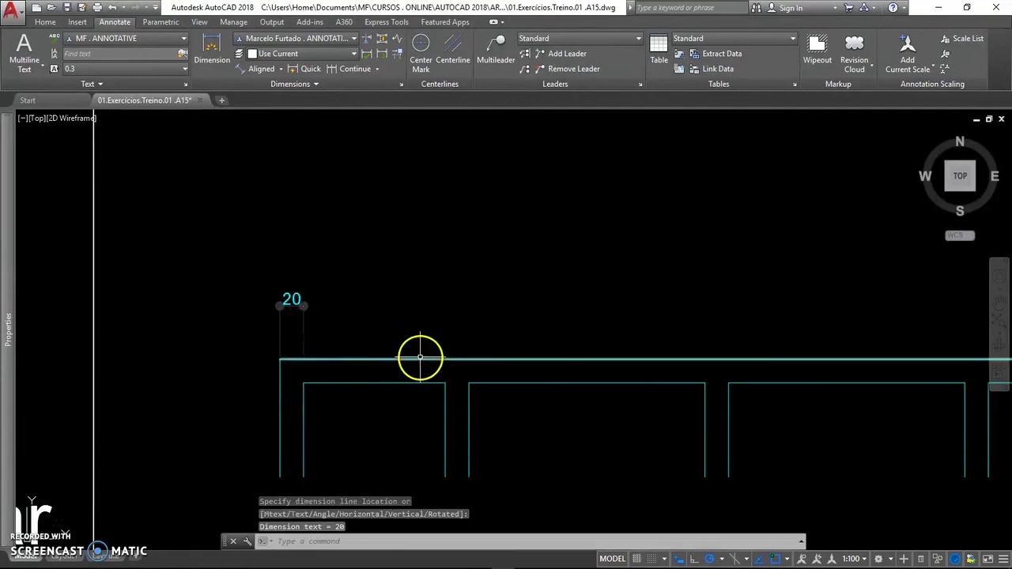
pyautogui.write('DCo')
pyautogui.press('Return')
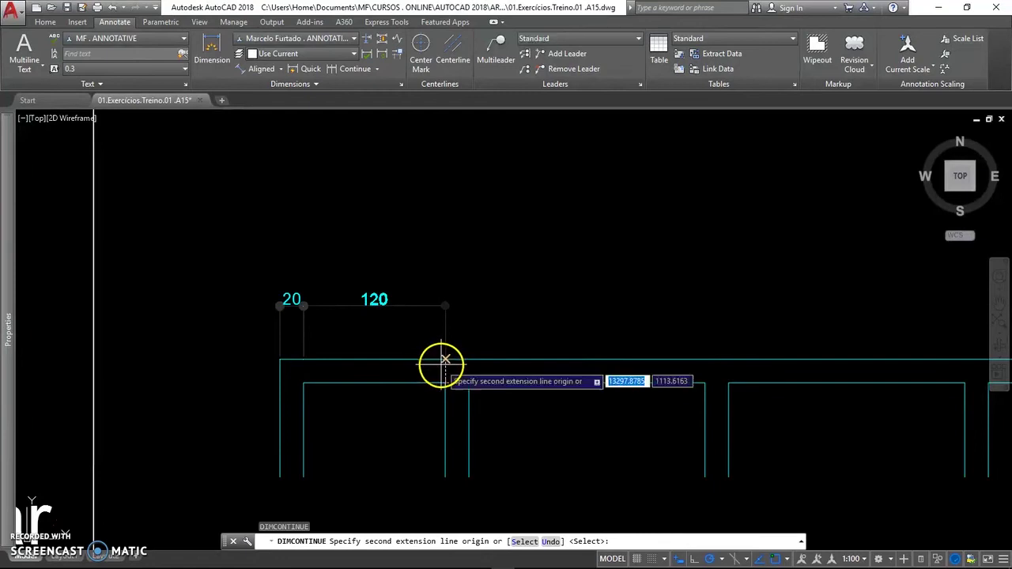
pyautogui.click(445, 361)
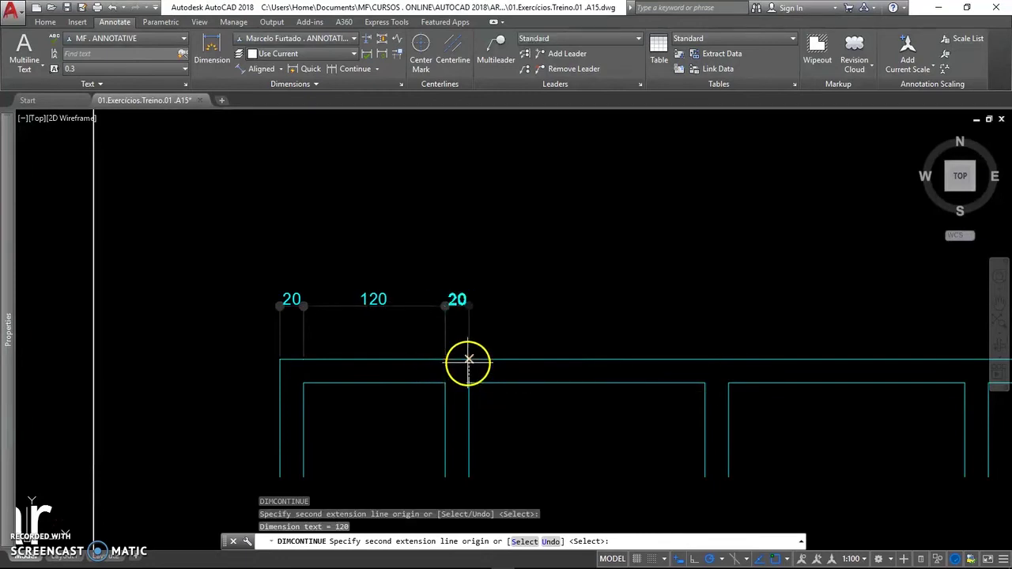
pyautogui.click(468, 361)
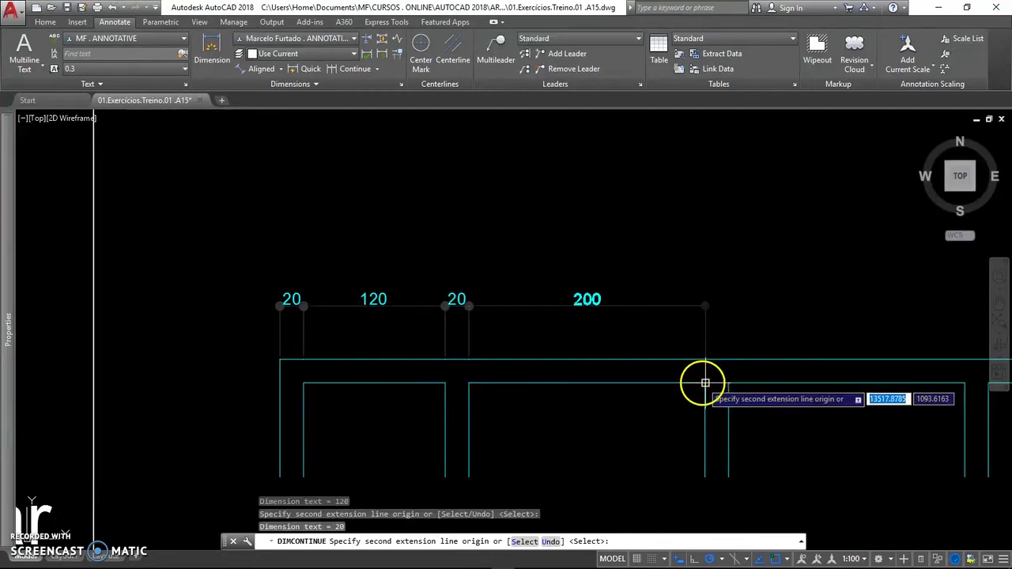
pyautogui.click(705, 383)
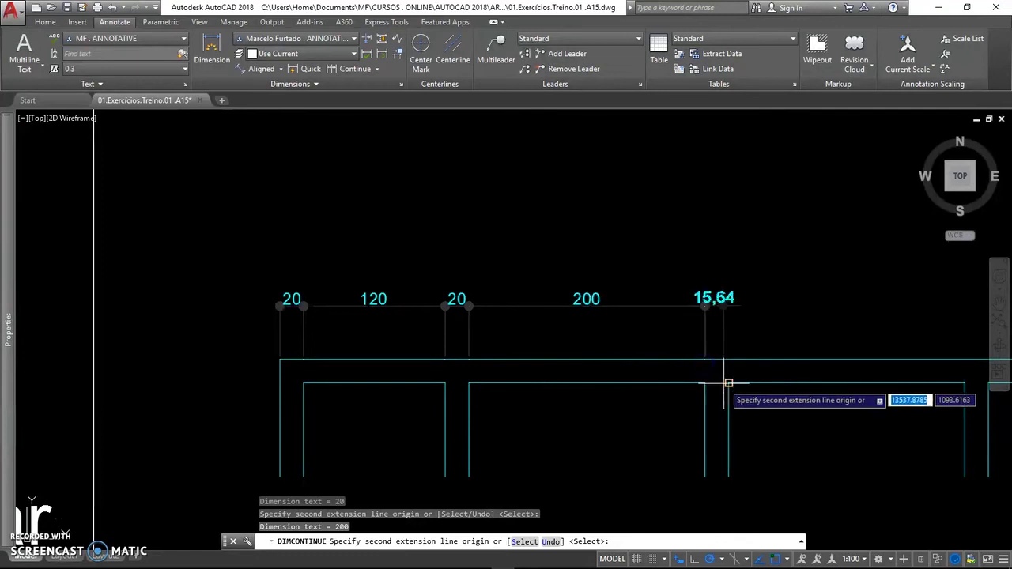
pyautogui.click(728, 383)
# - Continue the chain along the right half of the beam, ending with the final 20
pyautogui.moveTo(746, 389); pyautogui.dragTo(418, 376, button='middle')
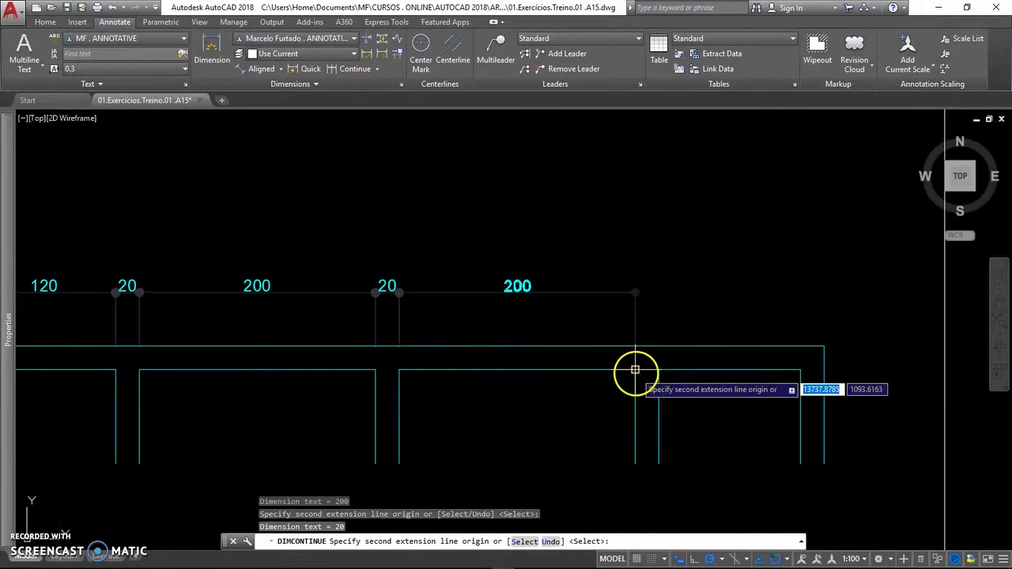
pyautogui.click(635, 345)
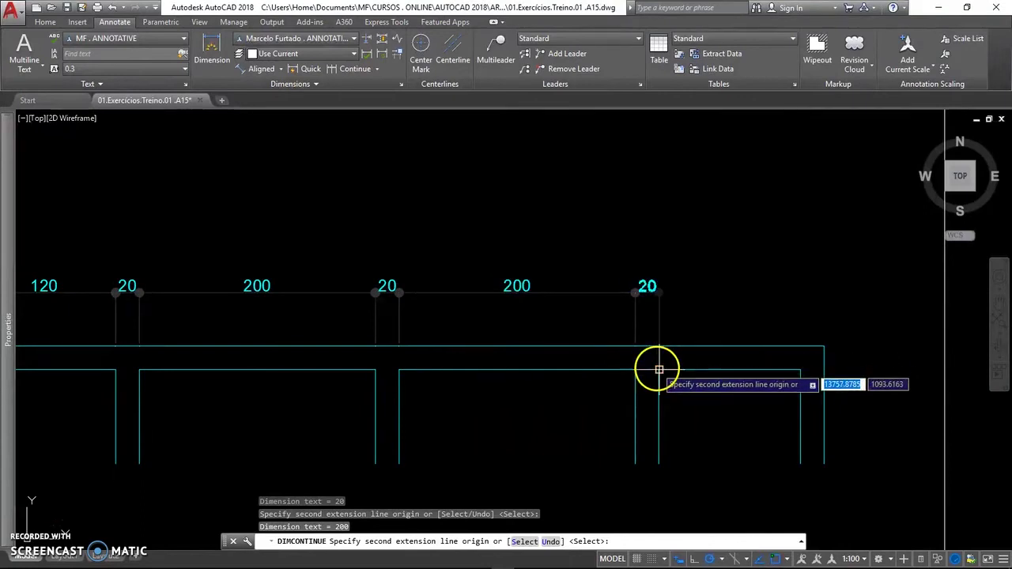
pyautogui.click(658, 346)
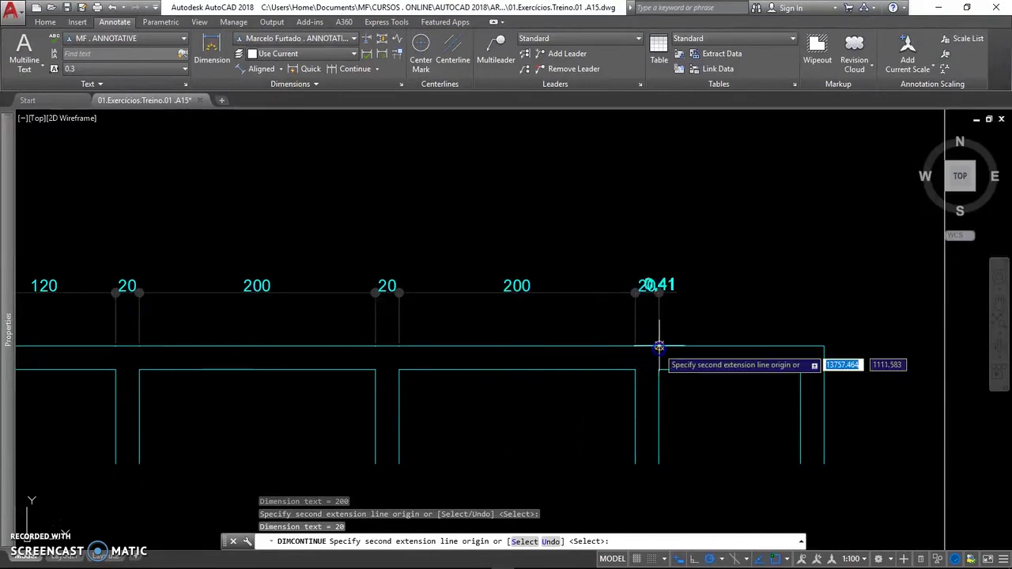
pyautogui.click(823, 346)
pyautogui.rightClick(784, 360)
pyautogui.rightClick(705, 371)
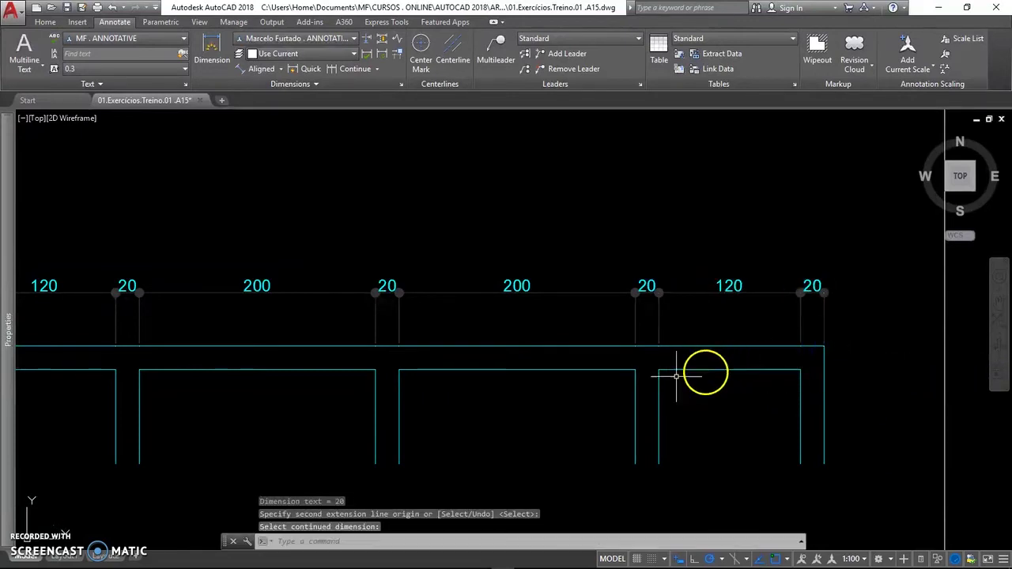
pyautogui.scroll(-3, 676, 378)
pyautogui.scroll(1, 553, 412)
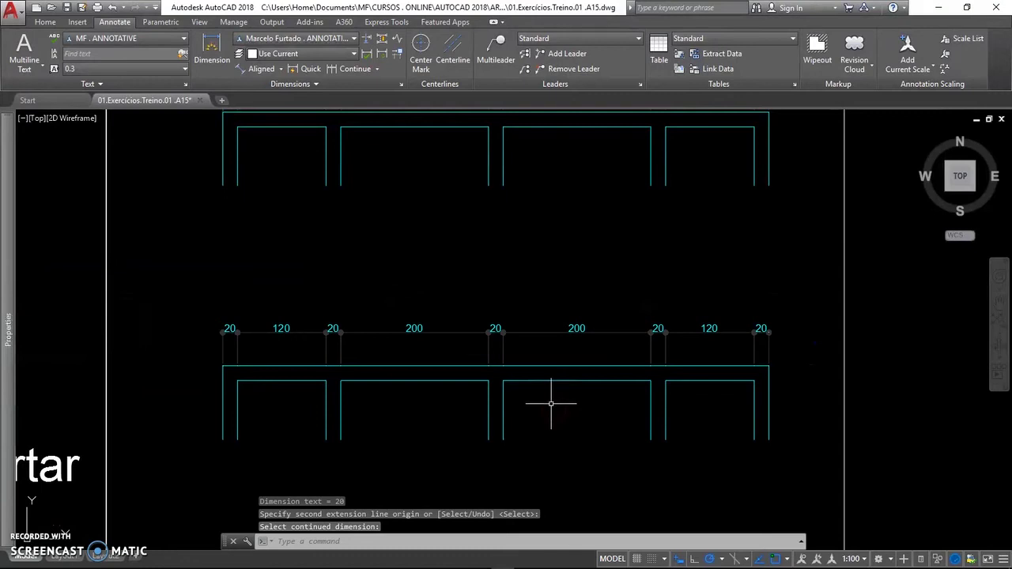
# - Dimension the beam's full length as 740 from its left end to its right end, above the chain
pyautogui.write('DLI')
pyautogui.press('Return')
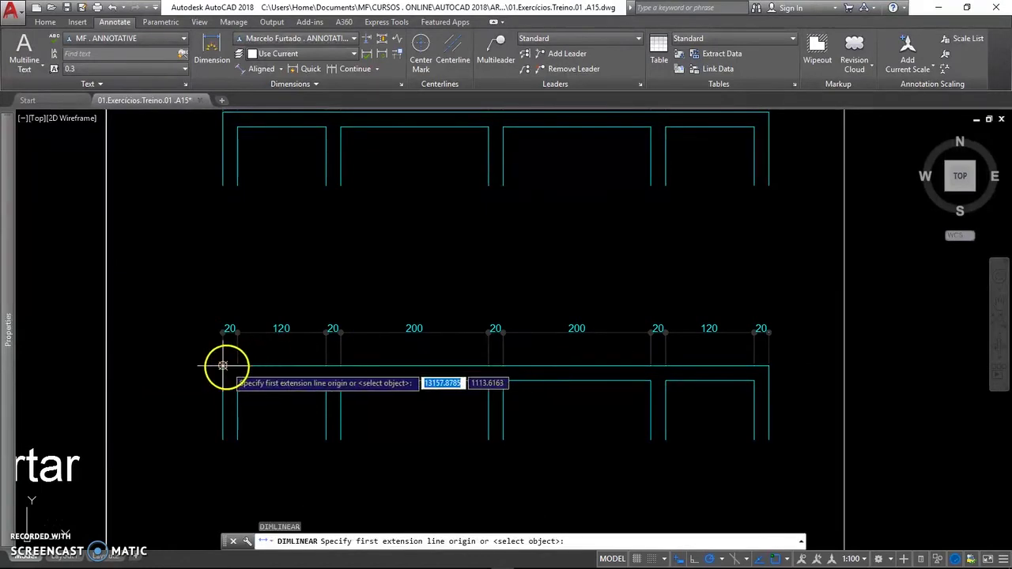
pyautogui.click(223, 366)
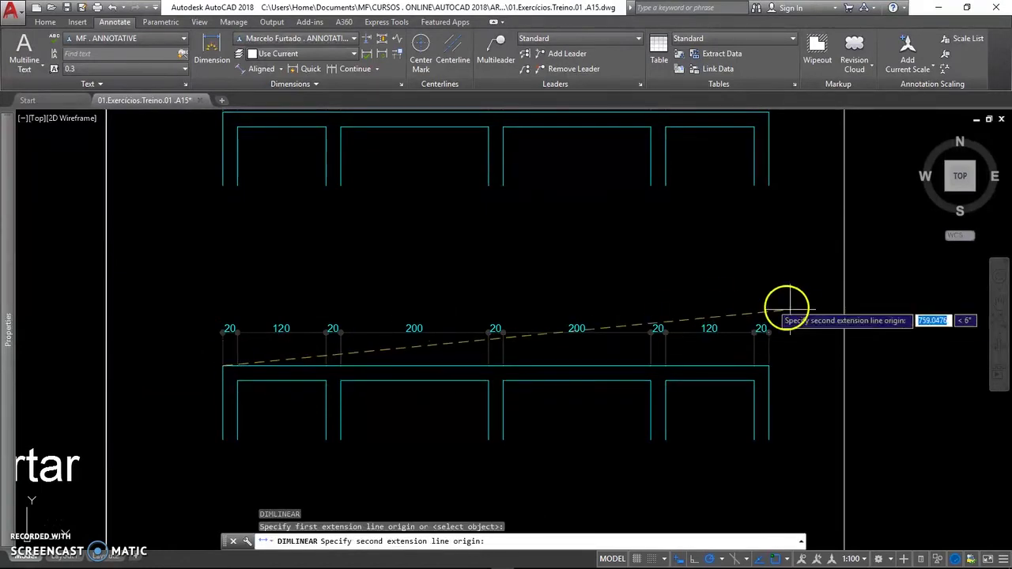
pyautogui.click(770, 366)
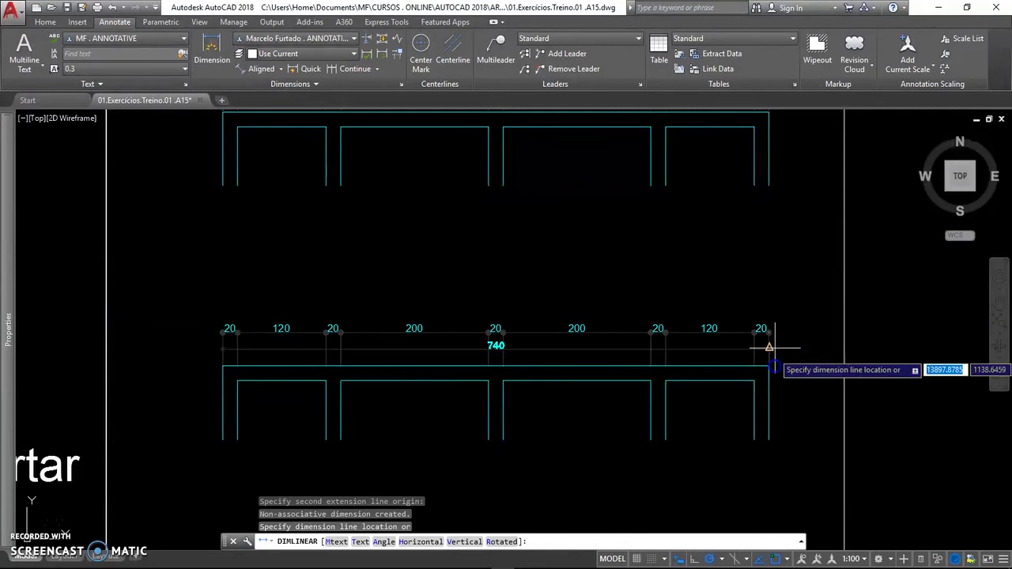
pyautogui.click(764, 290)
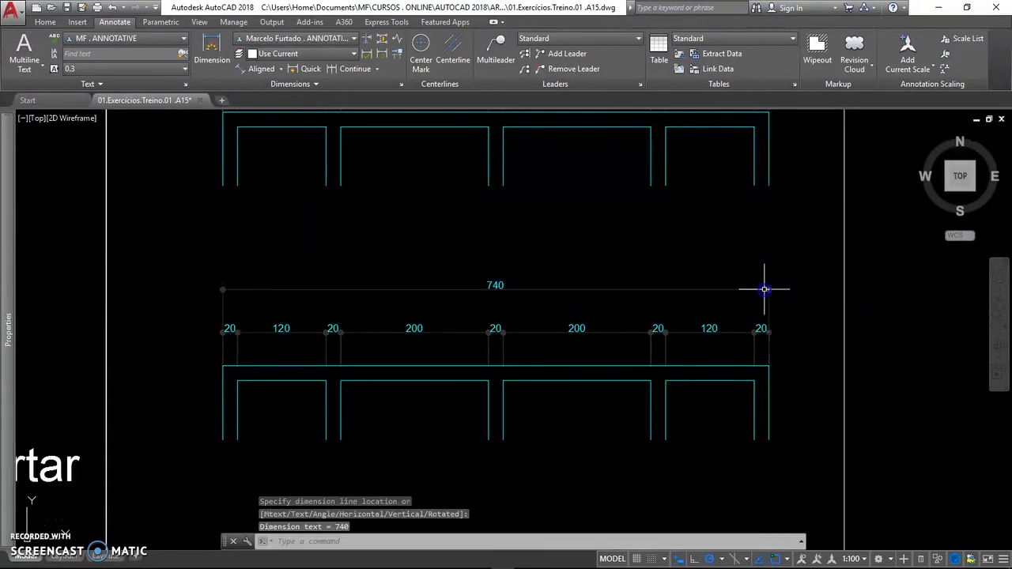
pyautogui.scroll(-1, 663, 343)
pyautogui.scroll(-2, 657, 293)
pyautogui.moveTo(657, 293)
pyautogui.mouseDown(button='middle')
pyautogui.moveTo(621, 199)
pyautogui.moveTo(606, 275)
pyautogui.moveTo(578, 195)
pyautogui.mouseUp(button='middle')
# - Add an aligned 20 dimension at the lower-left corner of the 45° beam copy
pyautogui.scroll(-1, 579, 261)
pyautogui.moveTo(579, 261); pyautogui.dragTo(515, 172, button='middle')
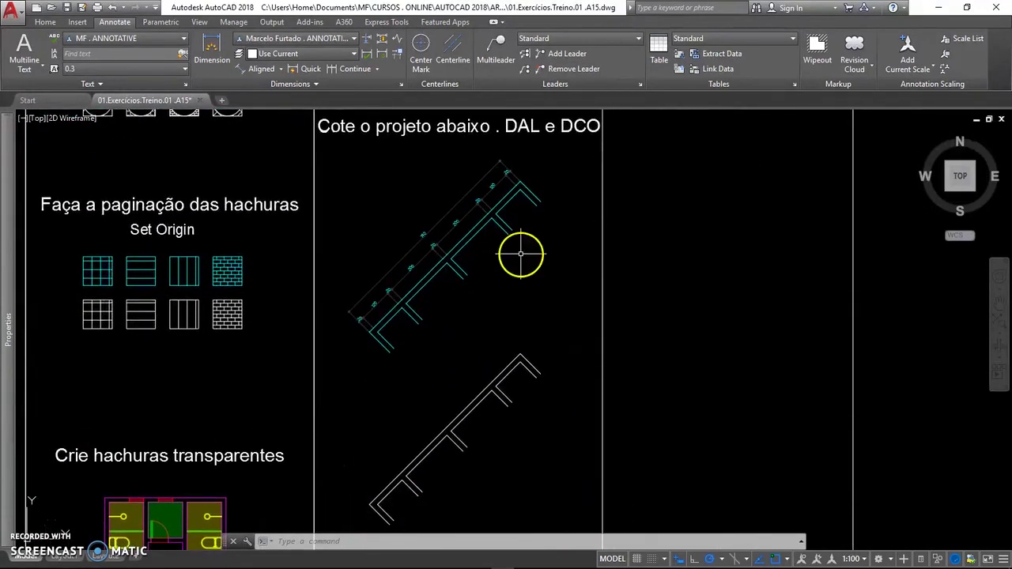
pyautogui.moveTo(384, 496); pyautogui.dragTo(396, 489, button='middle')
pyautogui.moveTo(471, 283); pyautogui.dragTo(460, 370, button='middle')
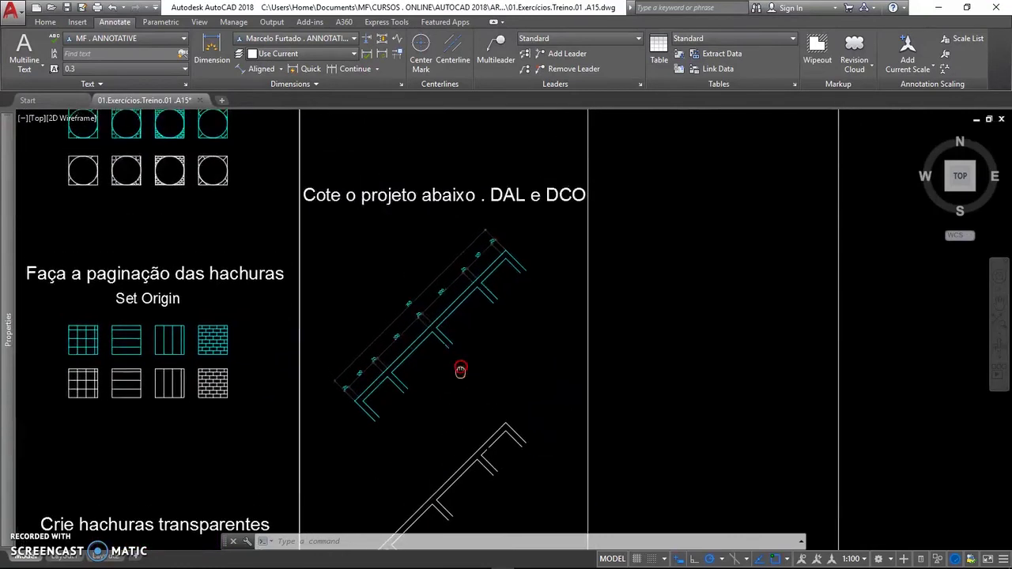
pyautogui.moveTo(445, 406); pyautogui.dragTo(450, 316, button='middle')
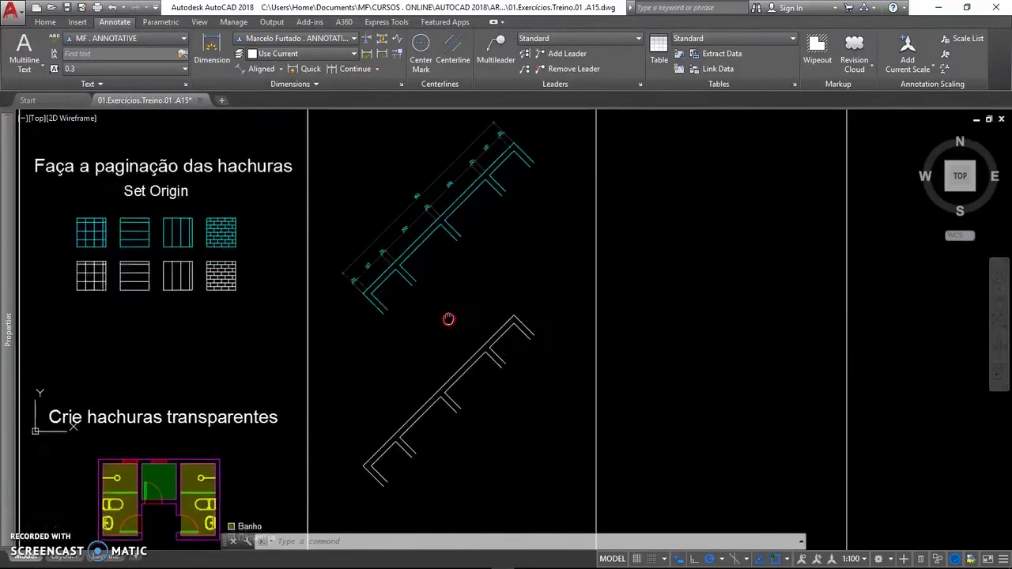
pyautogui.scroll(2, 406, 502)
pyautogui.scroll(1, 415, 450)
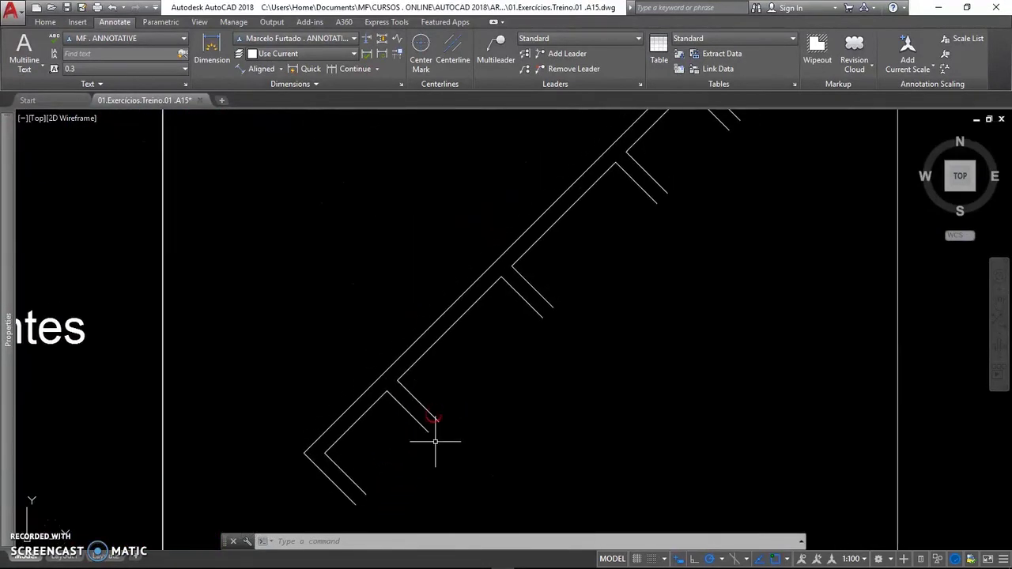
pyautogui.write('DAL')
pyautogui.press('Return')
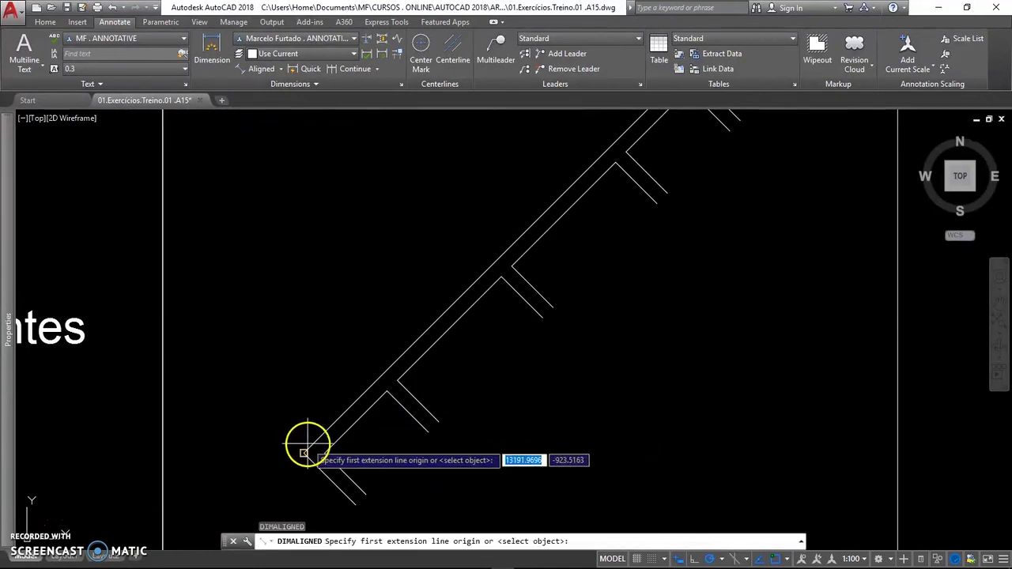
pyautogui.click(303, 453)
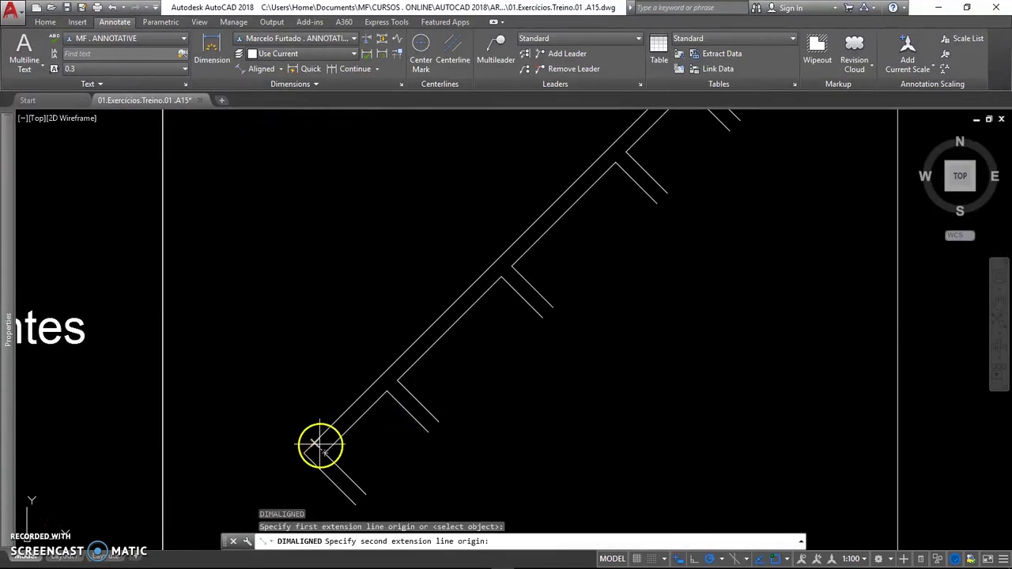
pyautogui.click(309, 436)
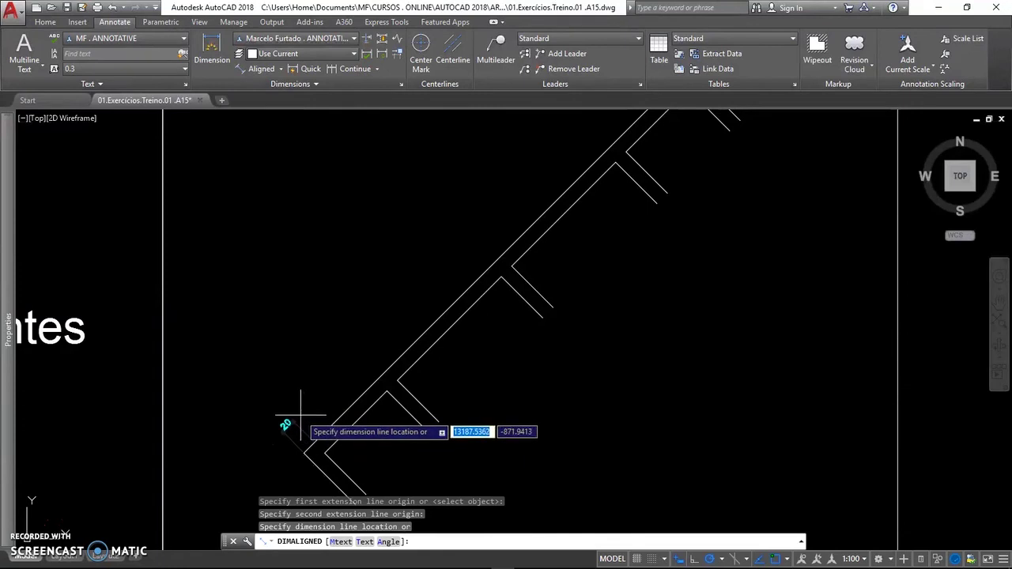
pyautogui.click(301, 416)
# - Continue the chain up the beam with 120, 20, 200, 20, 200, 20, 120 dimensions
pyautogui.write('dco')
pyautogui.press('Return')
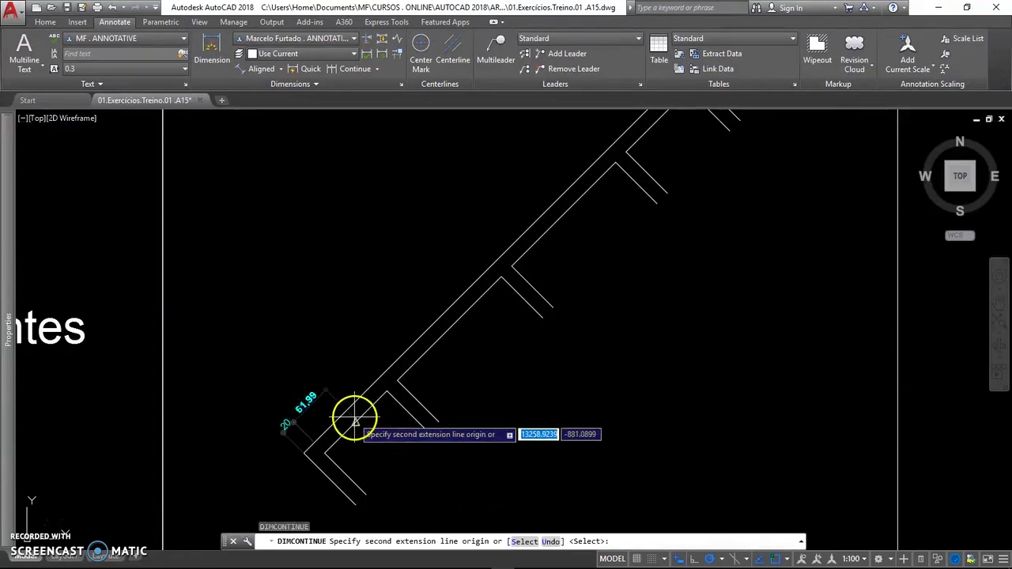
pyautogui.click(378, 381)
pyautogui.click(389, 369)
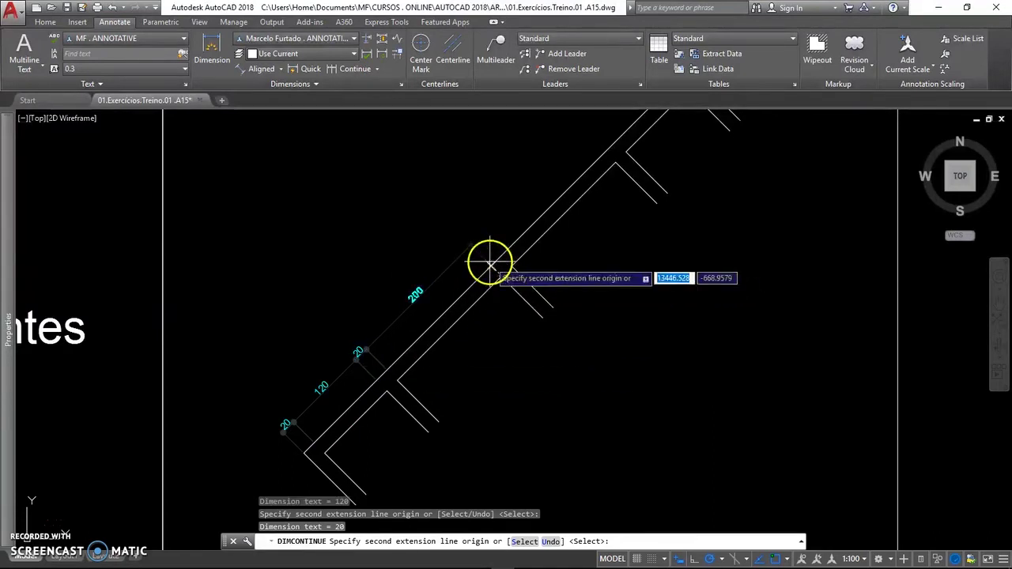
pyautogui.click(490, 263)
pyautogui.click(502, 253)
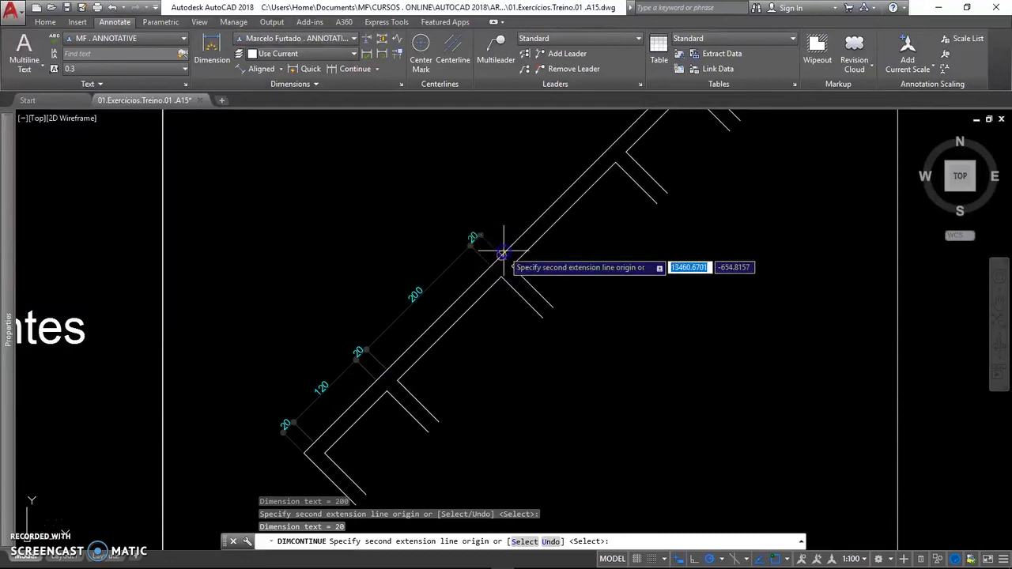
pyautogui.moveTo(597, 201); pyautogui.dragTo(521, 288, button='middle')
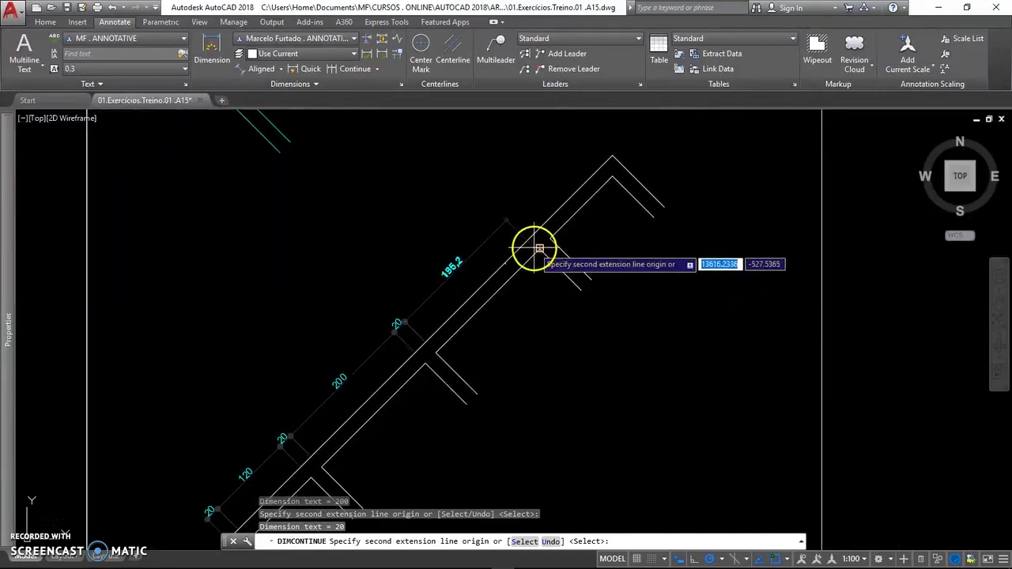
pyautogui.click(527, 239)
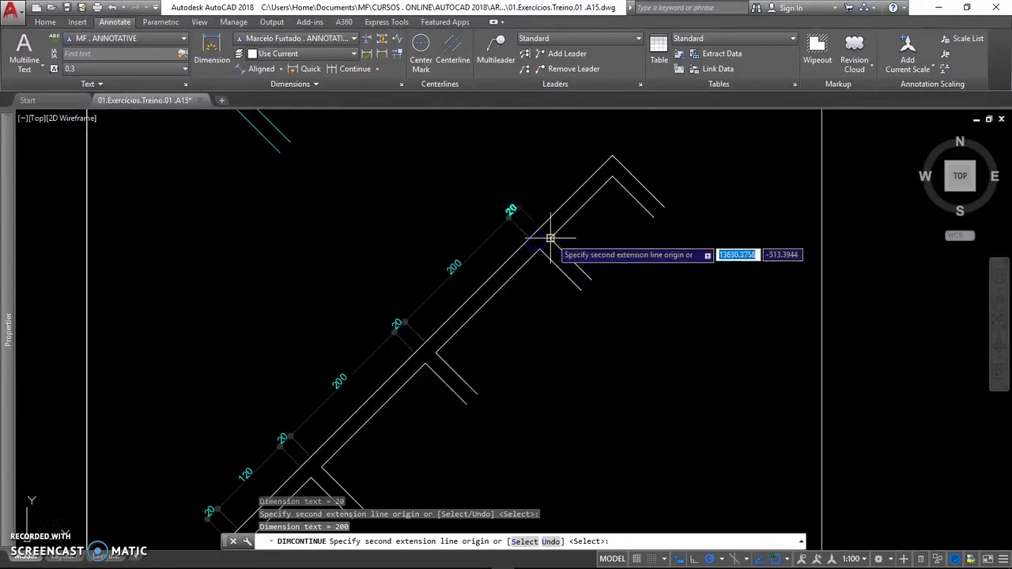
pyautogui.click(541, 229)
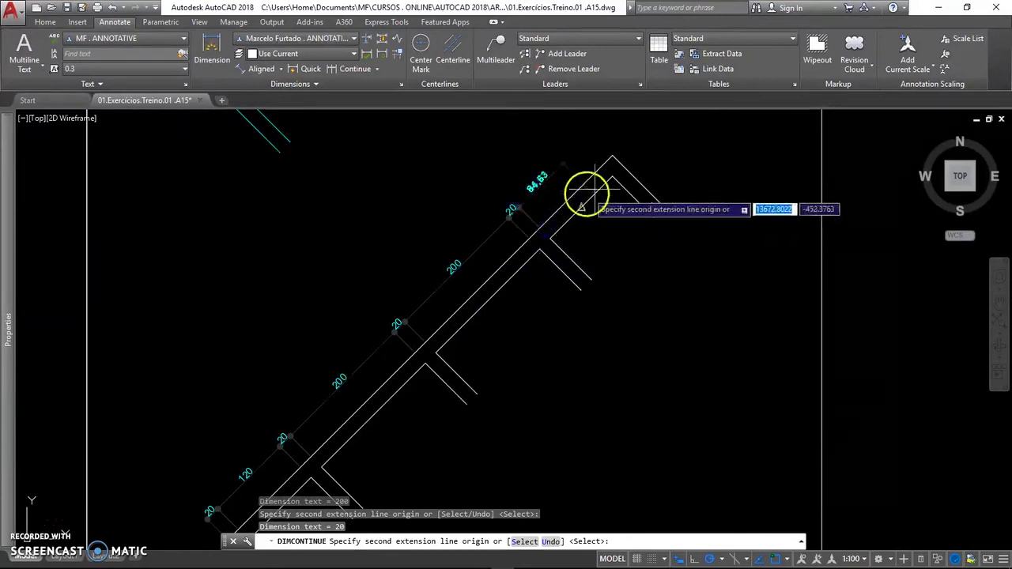
pyautogui.click(612, 176)
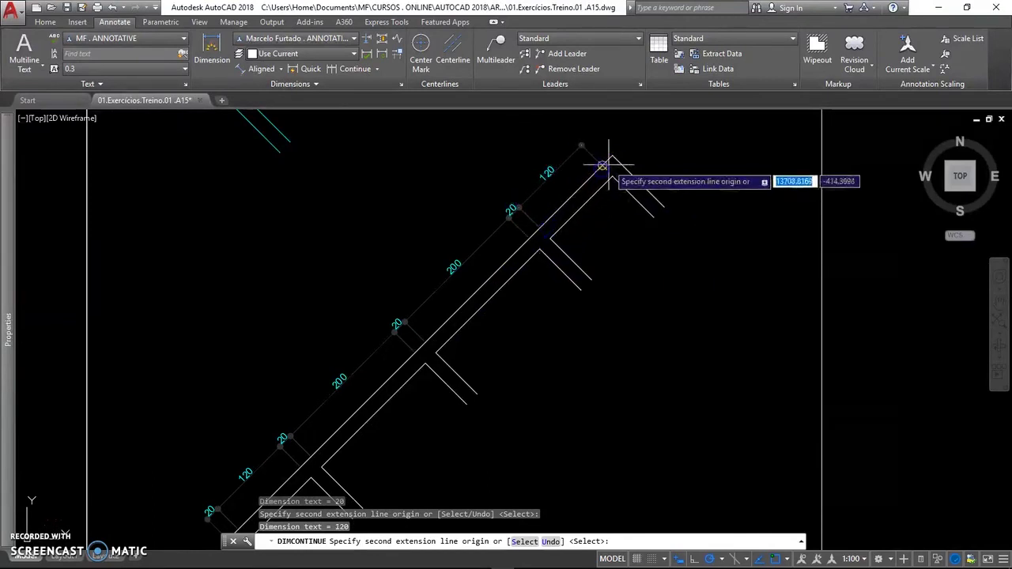
pyautogui.press('Return')
pyautogui.press('Return')
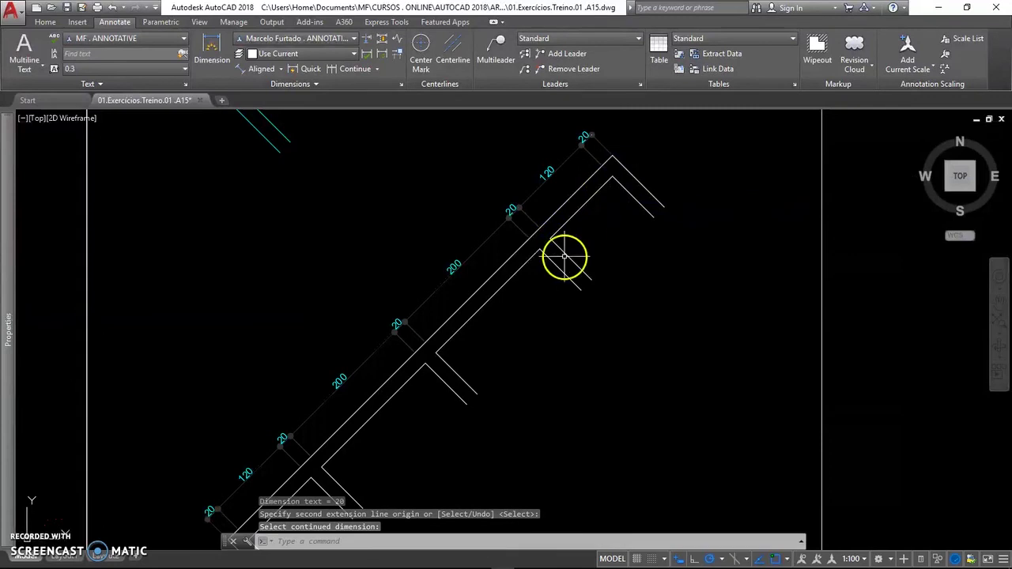
pyautogui.moveTo(512, 353); pyautogui.dragTo(551, 348, button='middle')
# - Dimension the slanted beam's full 740 length, lower-left to upper end, beyond its chain
pyautogui.scroll(-2, 551, 348)
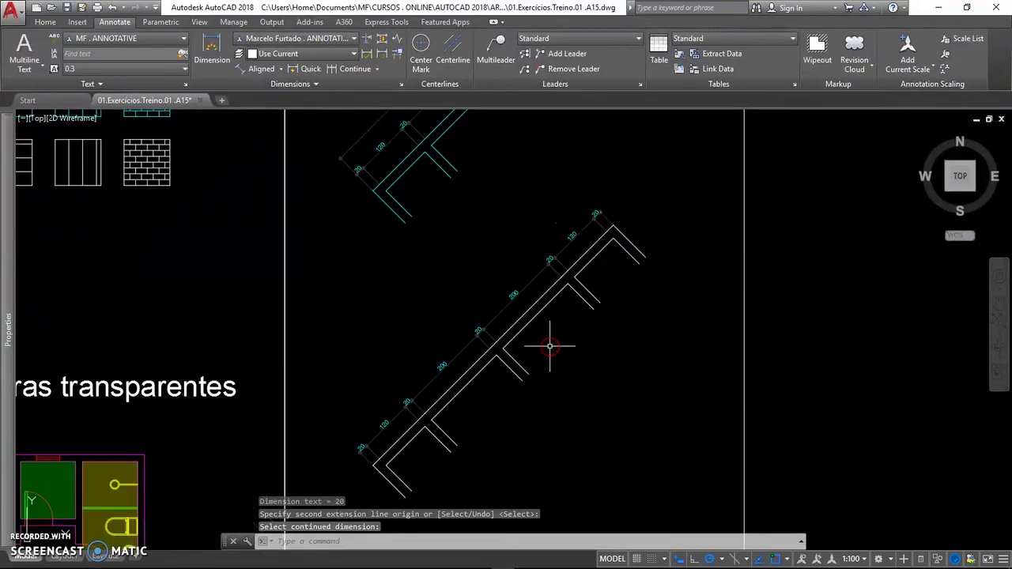
pyautogui.write('DA')
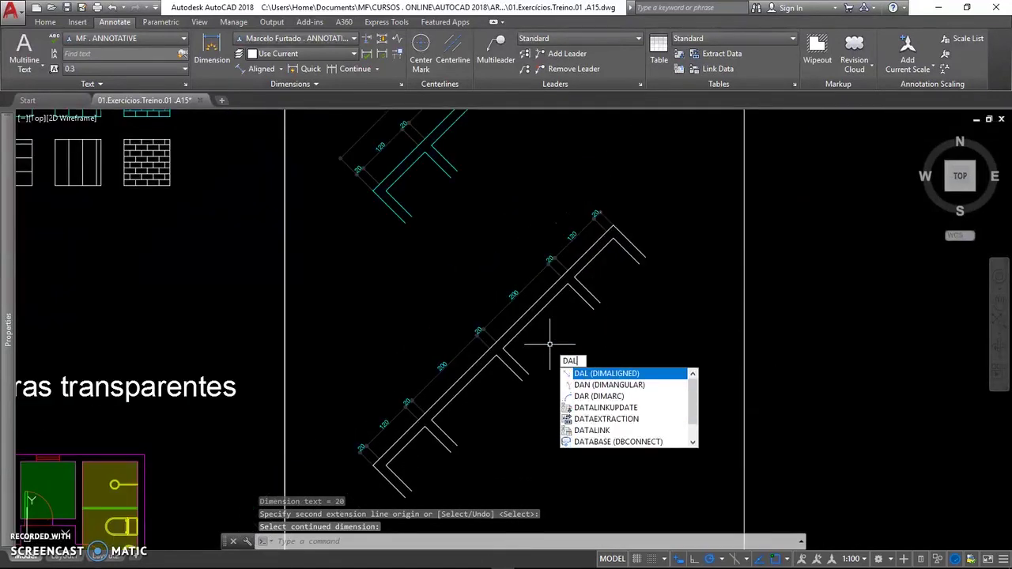
pyautogui.write('L')
pyautogui.press('Return')
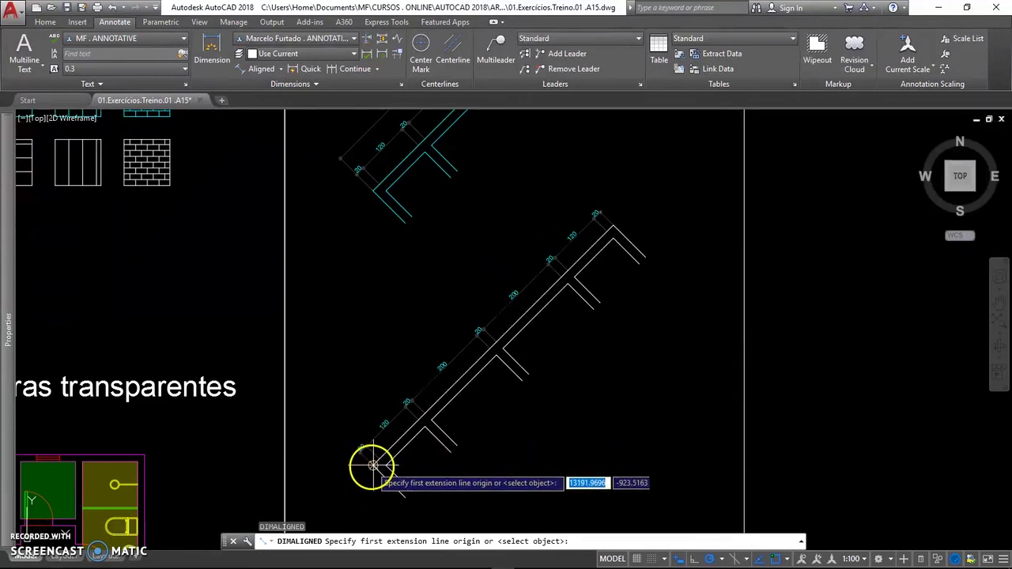
pyautogui.click(372, 462)
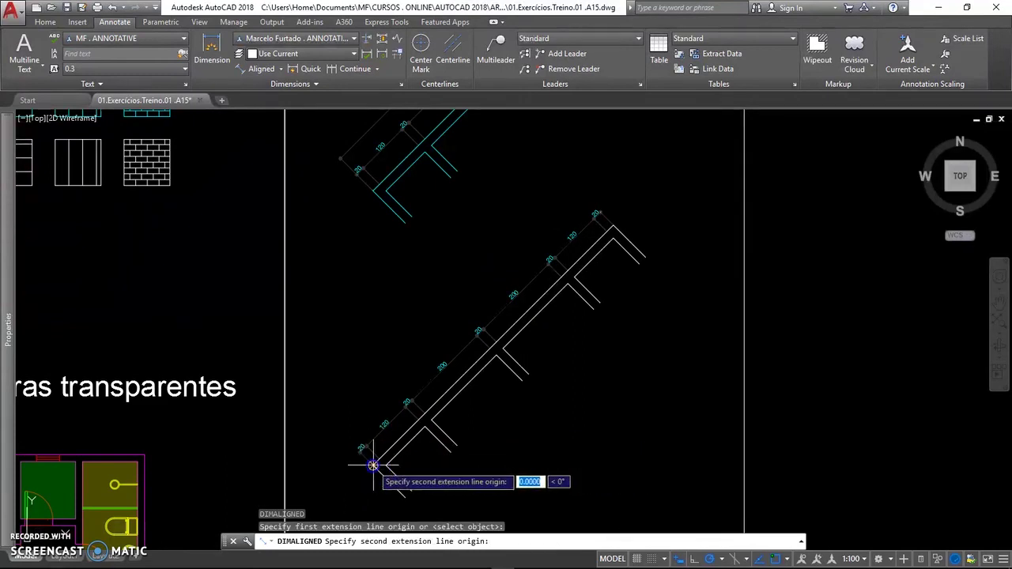
pyautogui.click(613, 228)
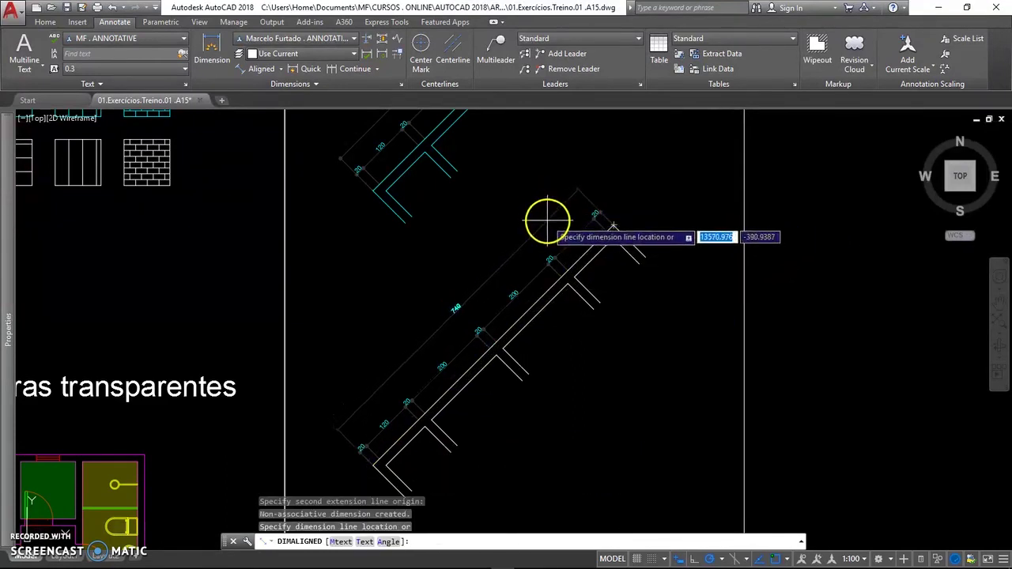
pyautogui.click(549, 225)
pyautogui.scroll(-2, 510, 366)
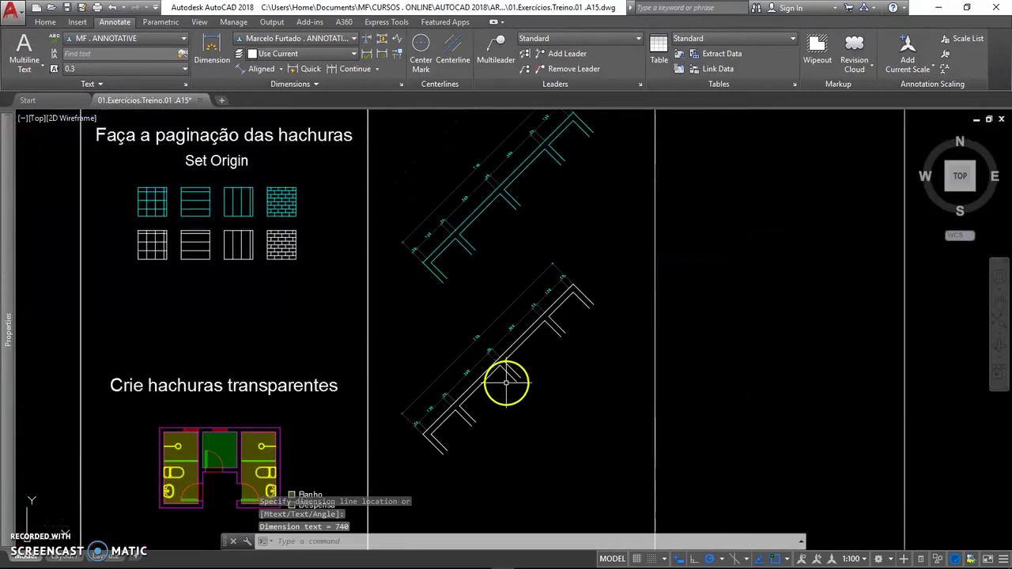
pyautogui.moveTo(511, 382); pyautogui.dragTo(526, 411, button='middle')
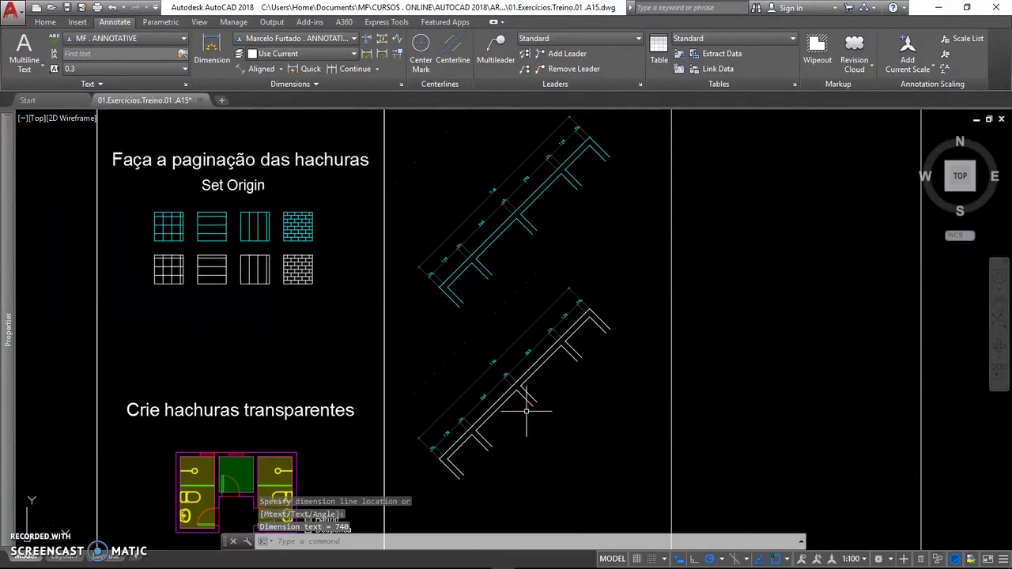